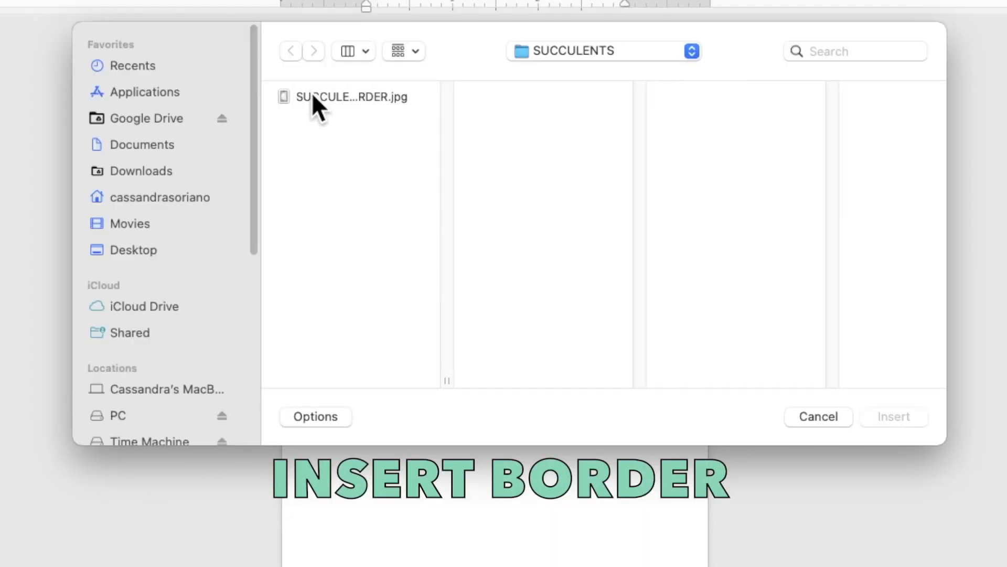
Insert the SUCCULENTS BORDER.jpg image and set its text wrapping to Behind Text.
click(371, 137)
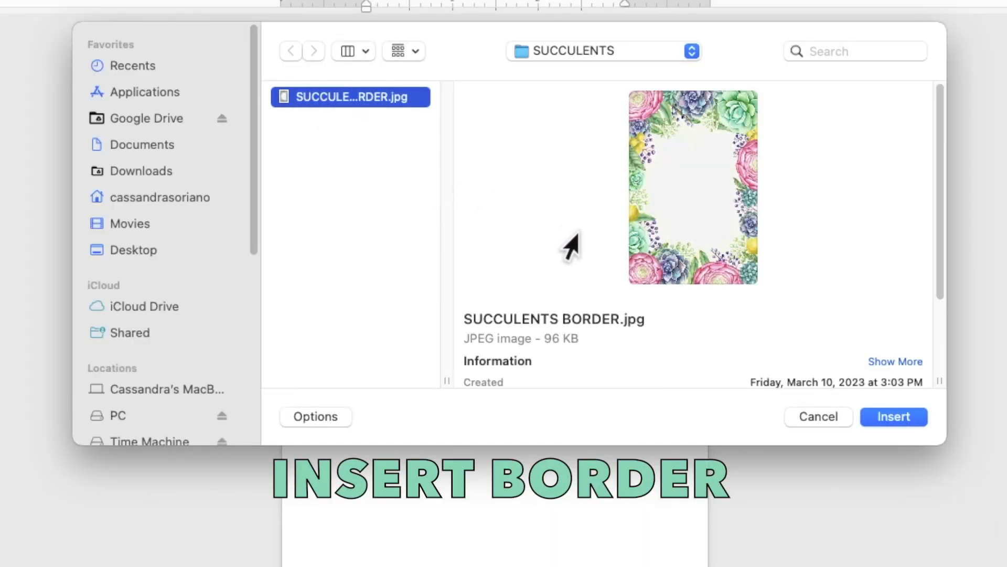
click(907, 422)
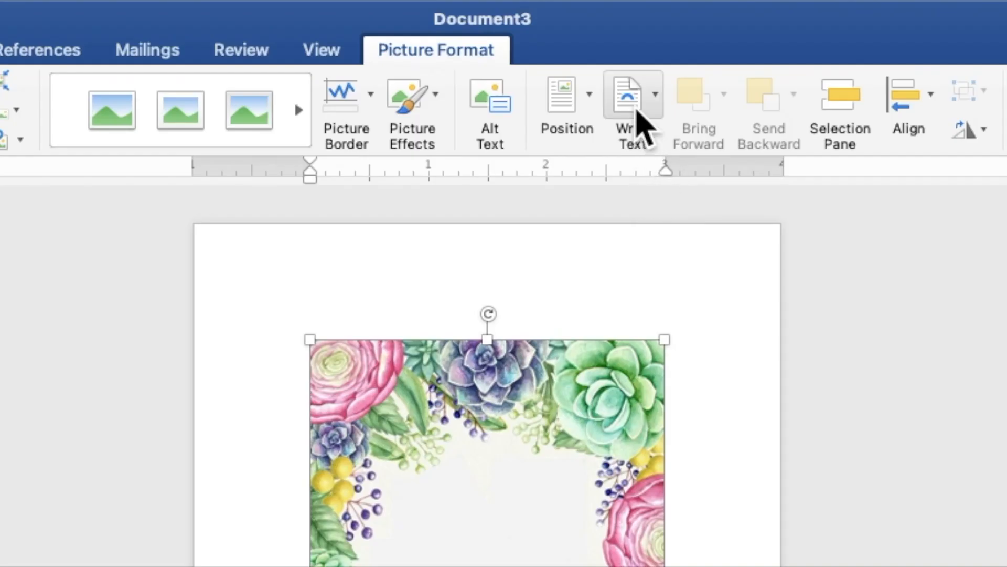
click(587, 35)
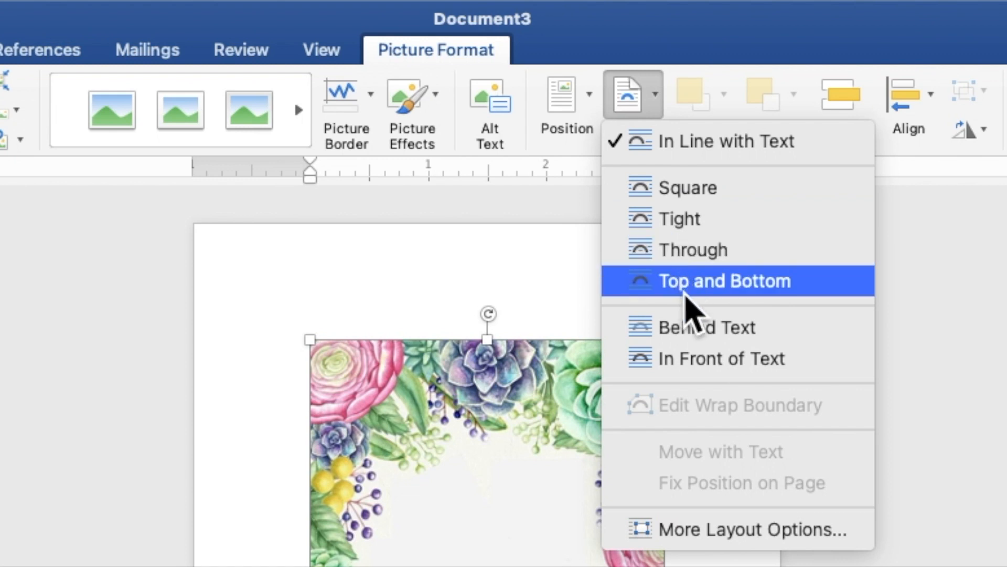
click(690, 325)
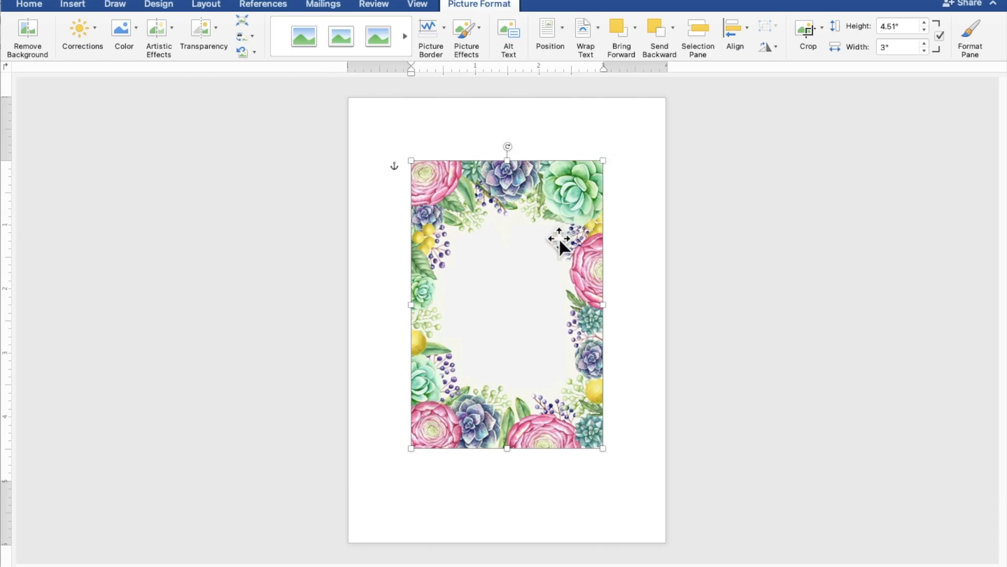
Move the succulent border to the top-left corner and stretch it to about 7.51" by 5".
drag(562, 244, 497, 179)
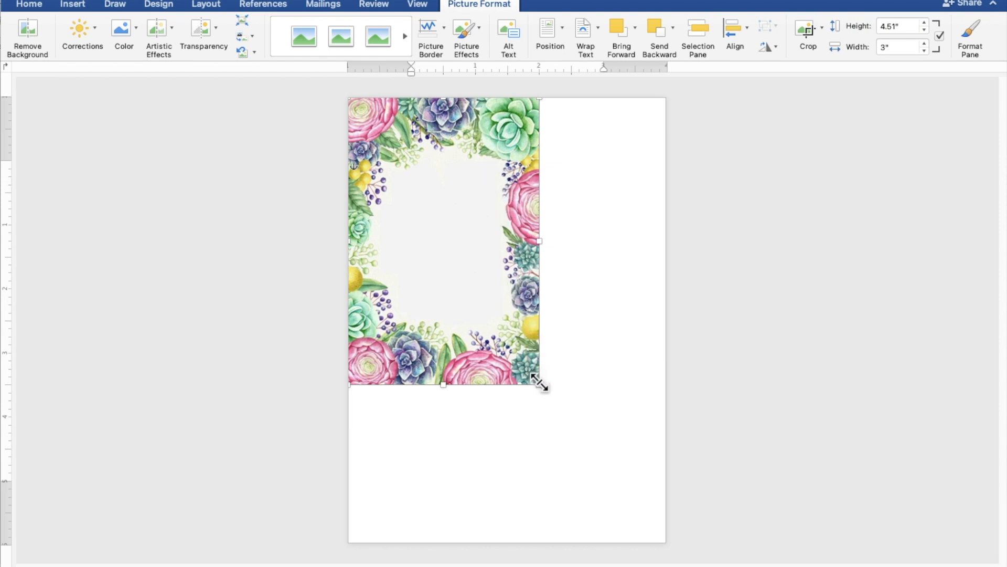
drag(539, 384, 665, 533)
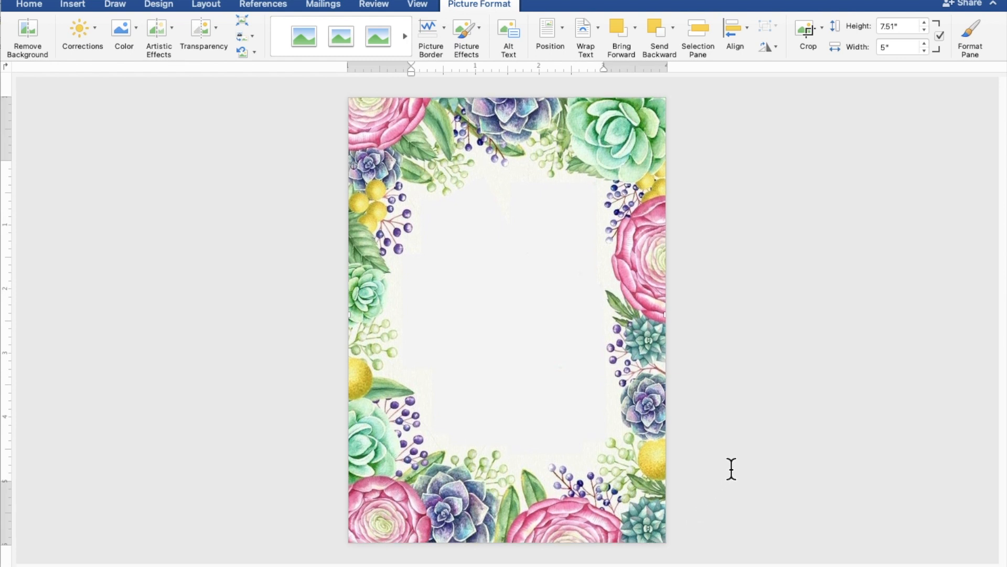
click(779, 425)
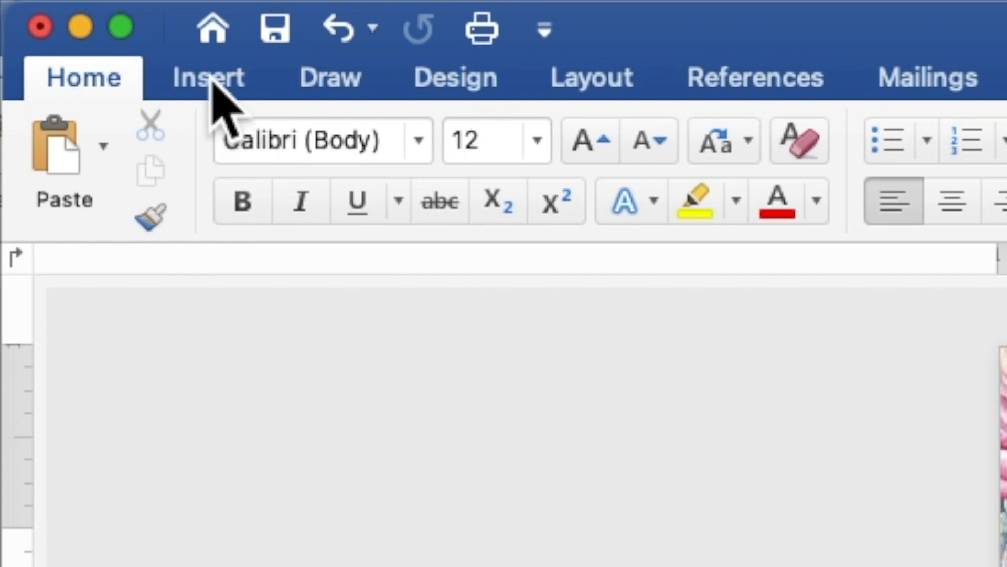
Draw a rectangle about 4.91" by 4.43" over the empty centre of the border.
click(213, 79)
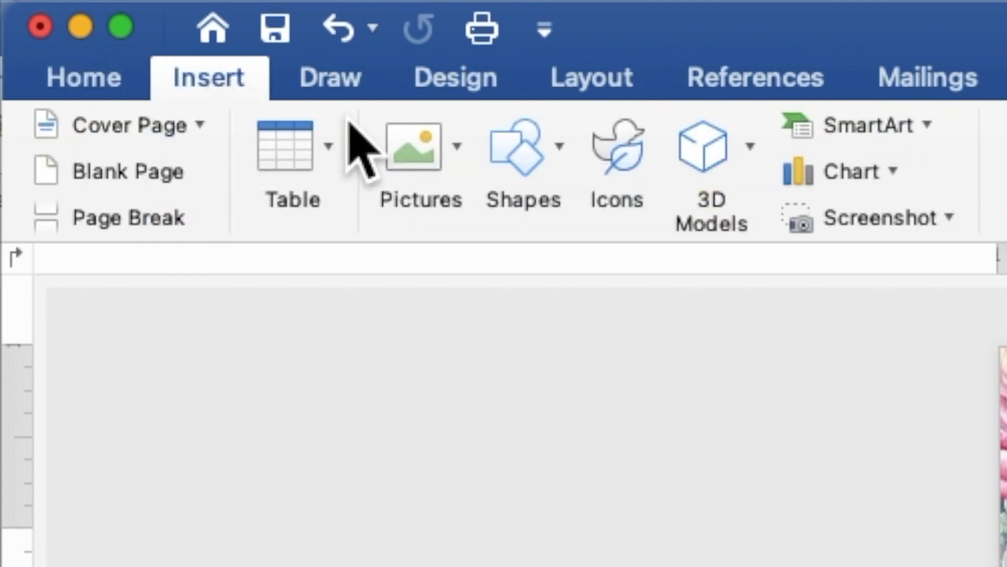
click(514, 155)
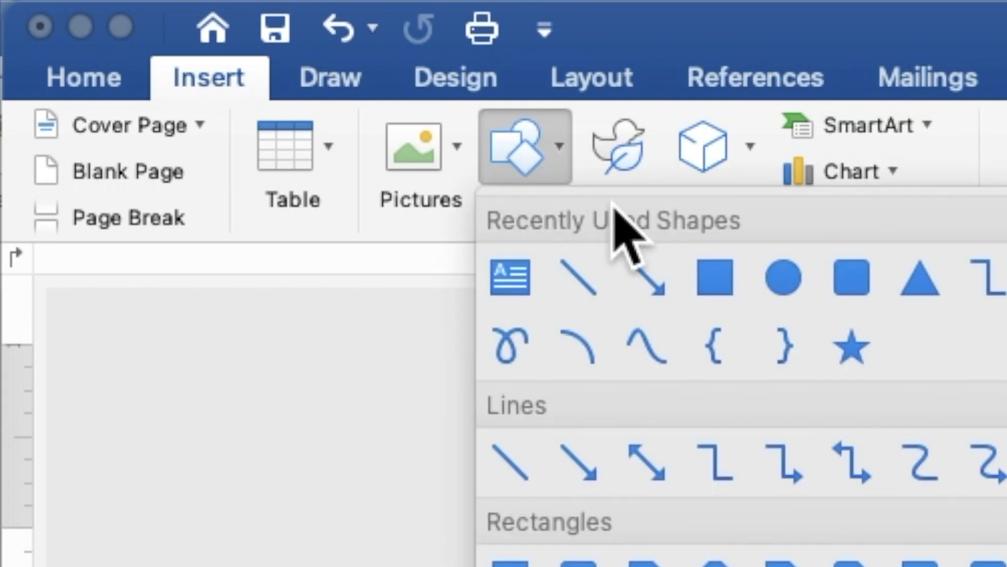
click(726, 283)
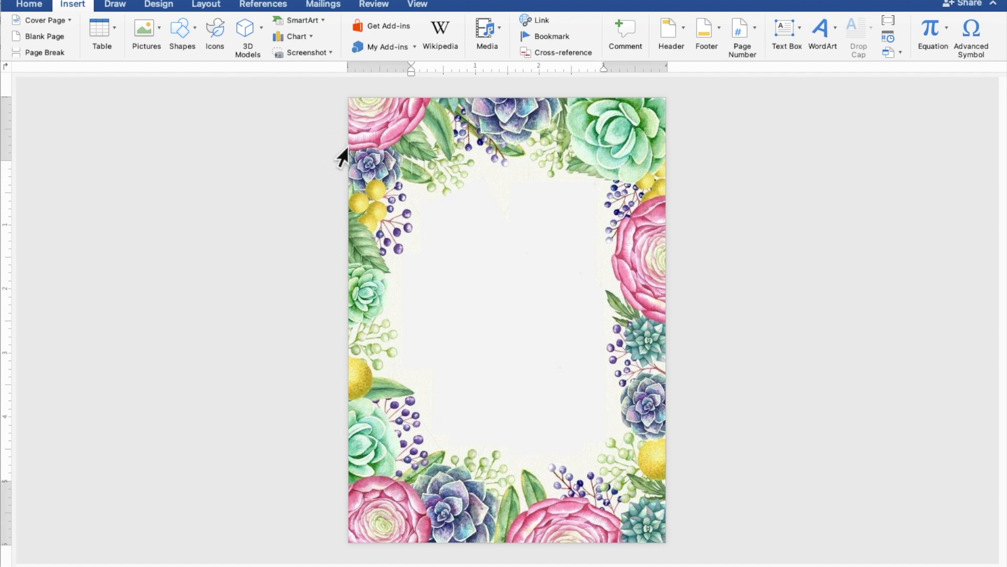
mouse_move(364, 164)
mouse_down()
mouse_move(436, 393)
mouse_move(486, 423)
mouse_move(647, 476)
mouse_up()
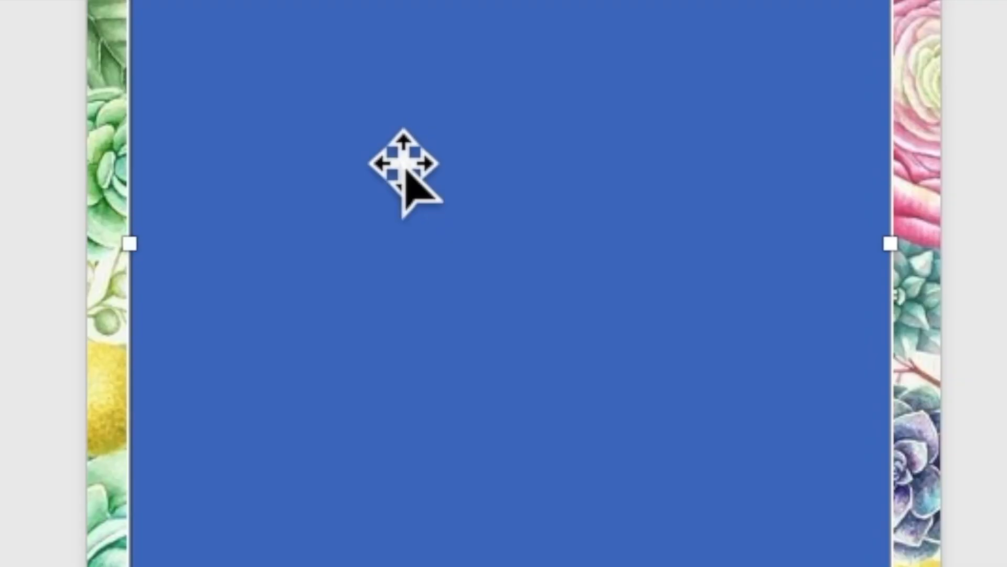
Add a text area to the rectangle and zoom in on the page.
right_click(403, 157)
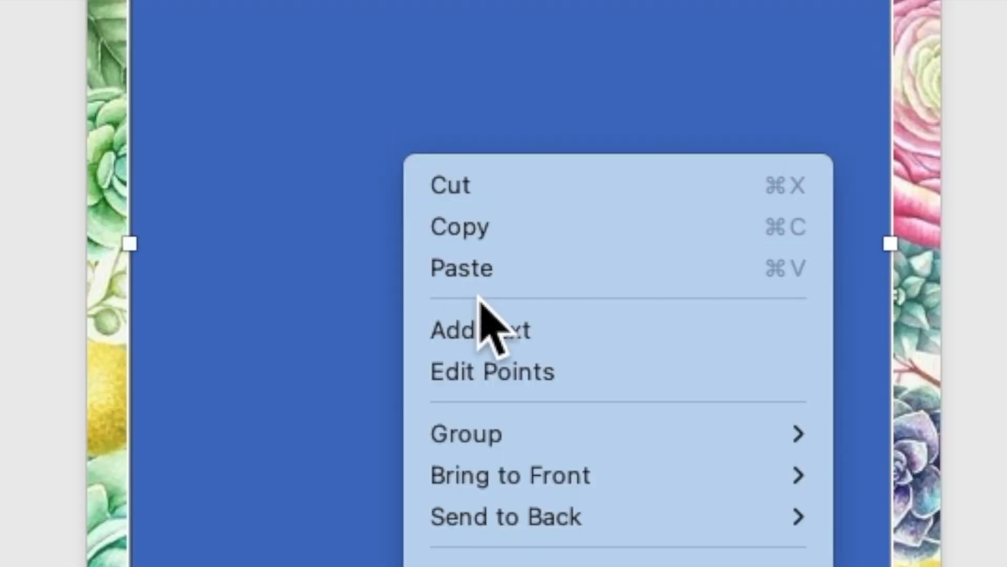
click(491, 329)
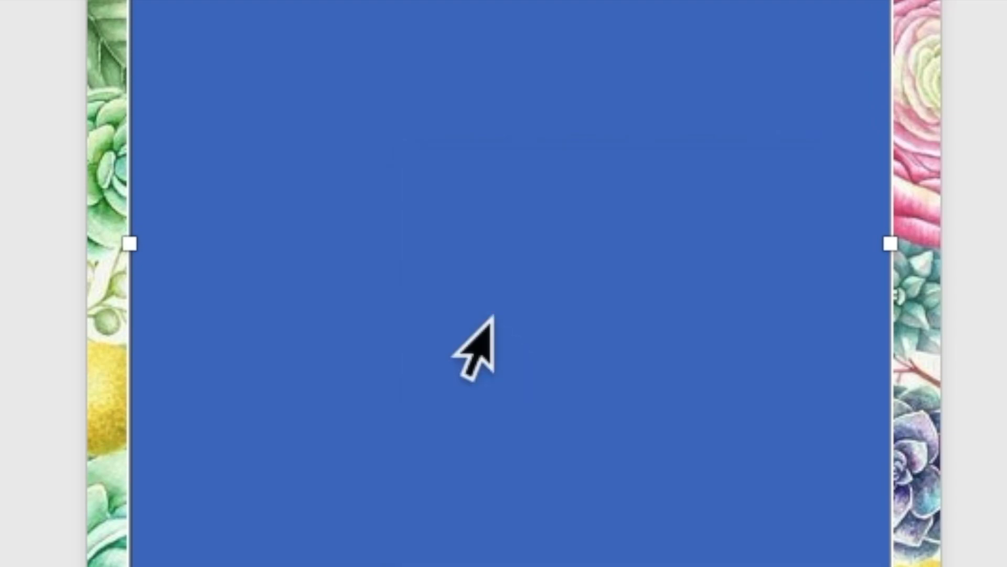
scroll(492, 359, up, 5)
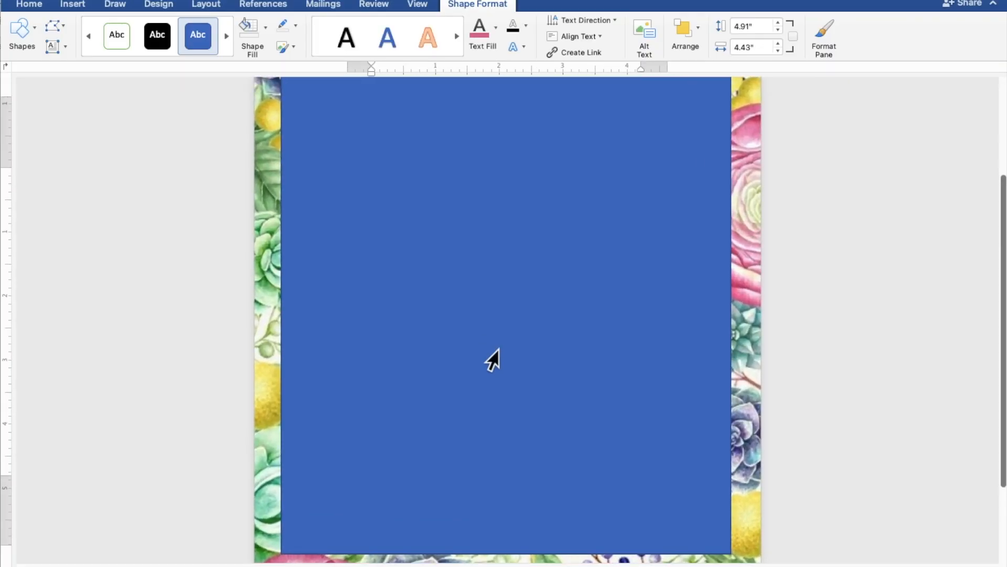
scroll(499, 349, up, 1)
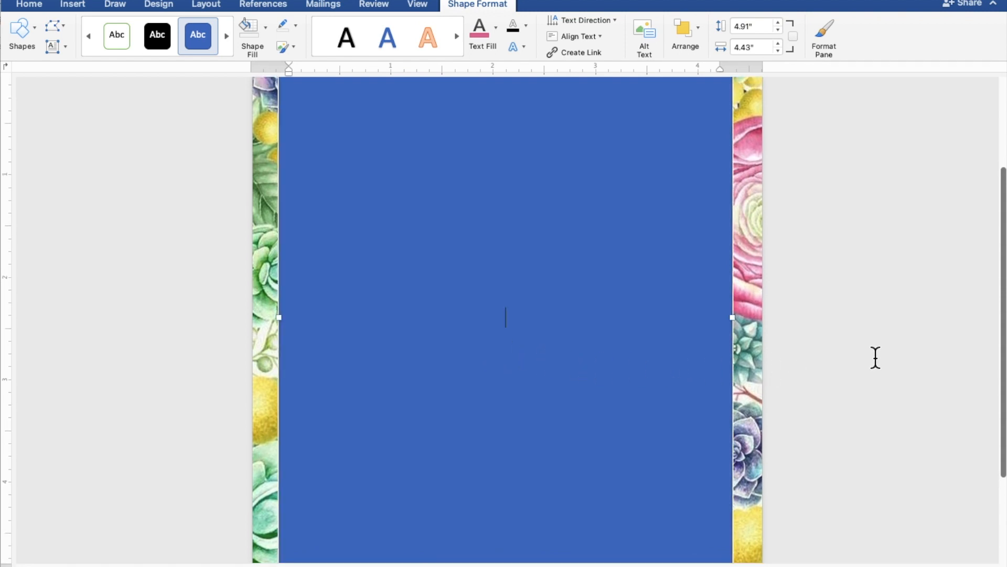
Type 'TOGETHER WITH THEIR FAMILY', then the groom's name, 'AND' and the bride's name on separate lines.
text(TOGETHE)
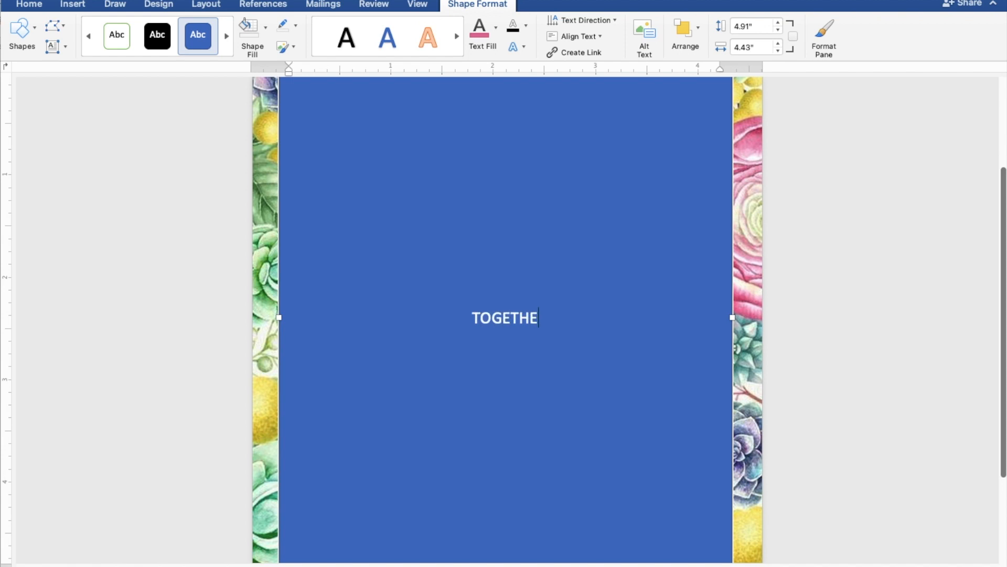
text(R WIT)
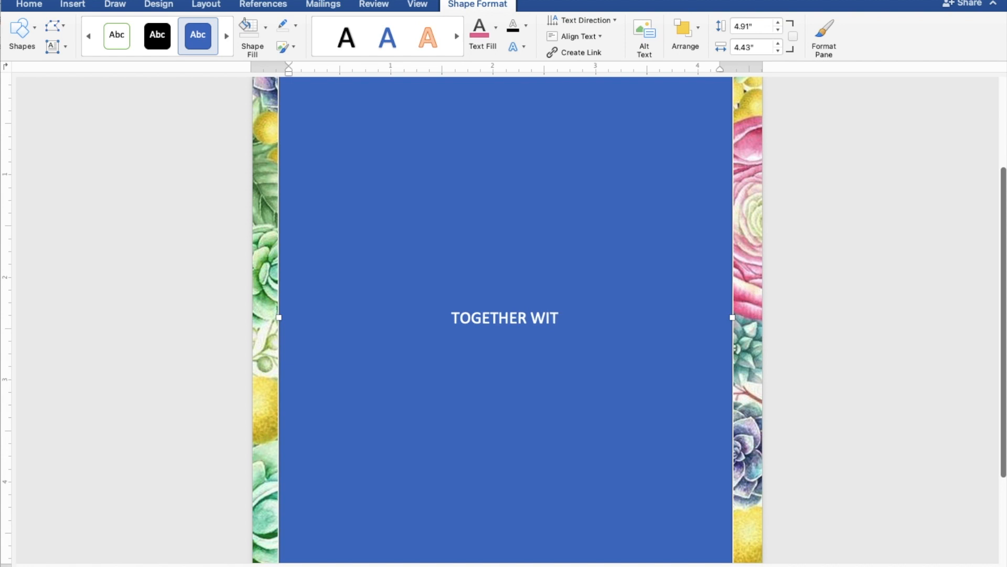
text(H THEIR FAMILY)
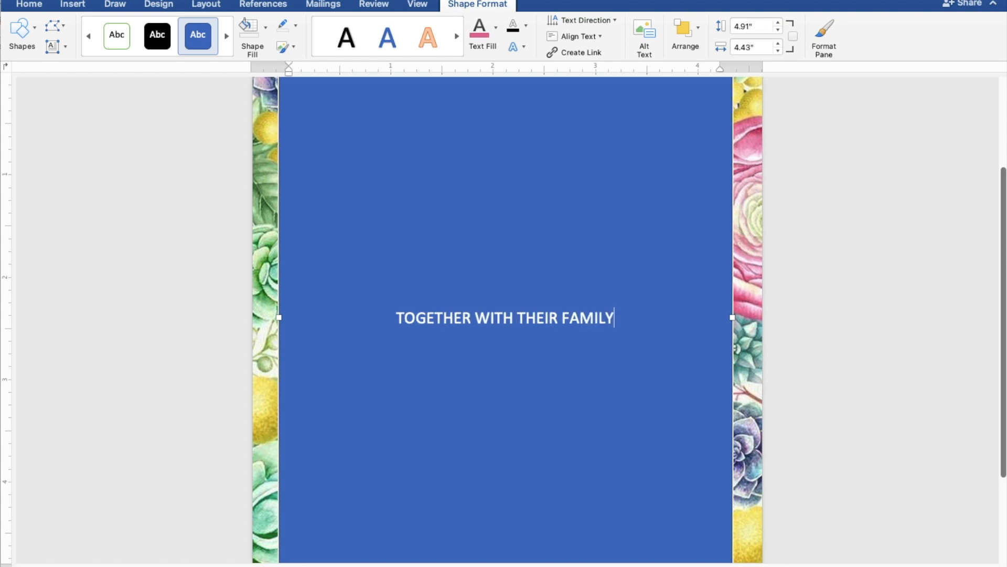
key(Return)
key(Return)
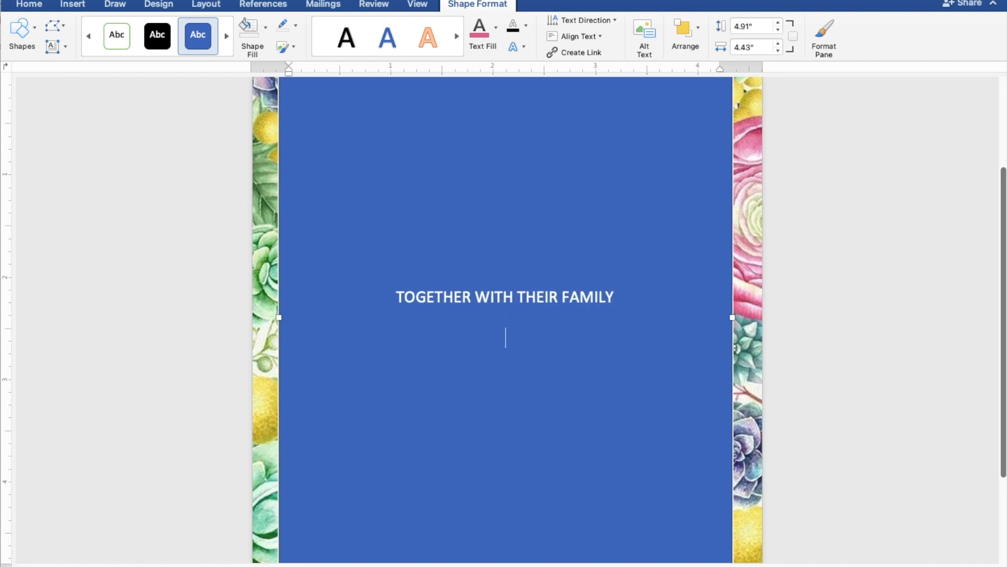
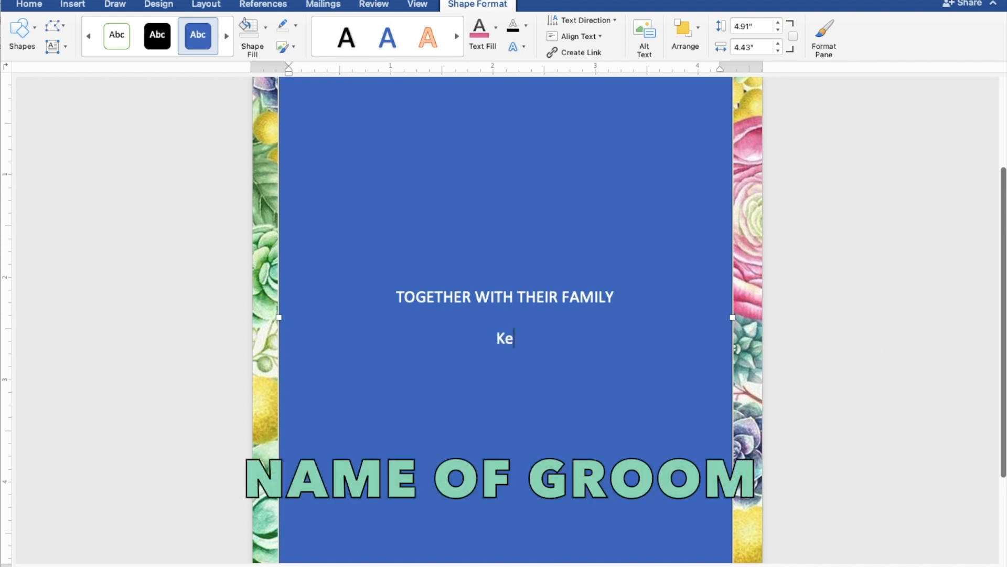
key(Return)
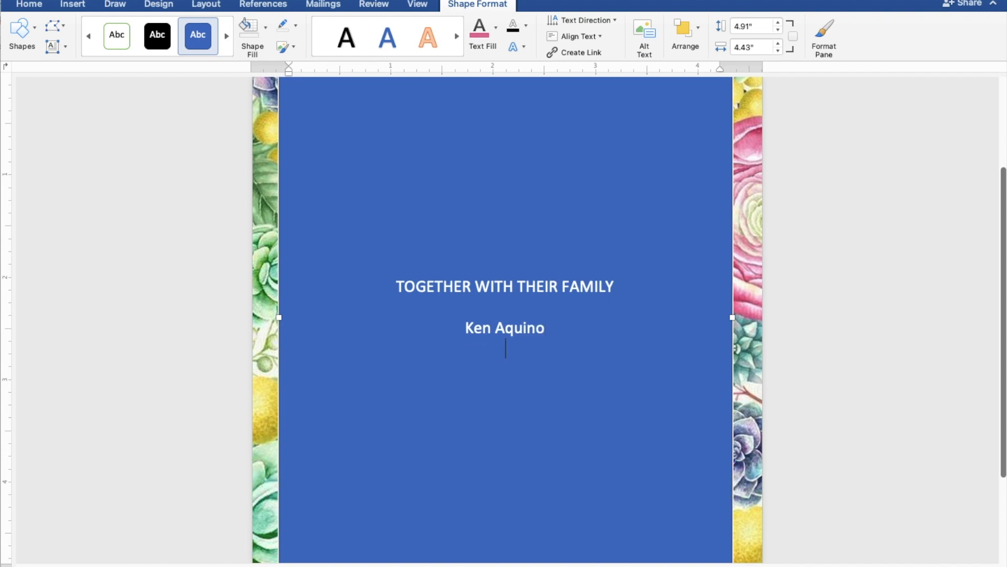
text(AND)
key(Return)
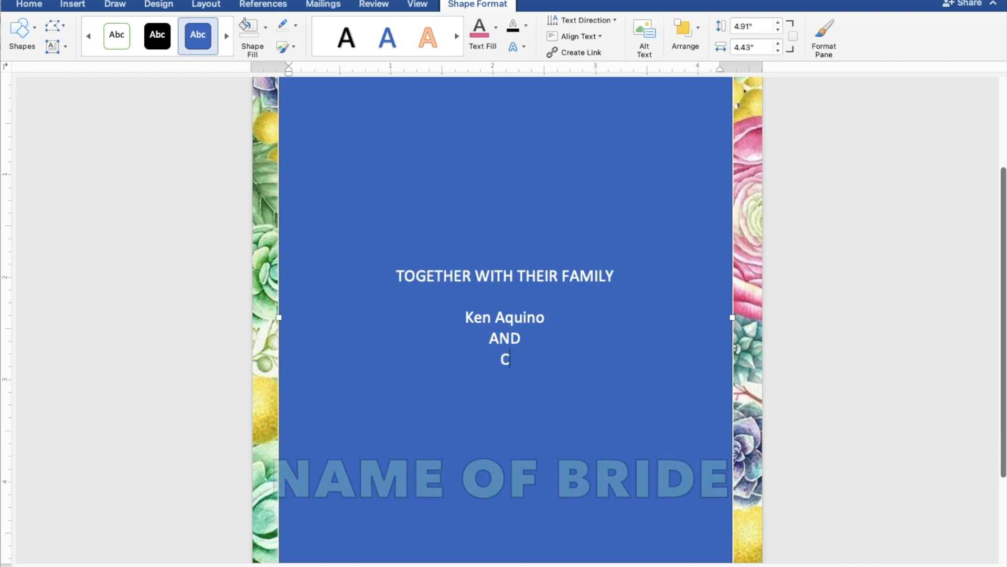
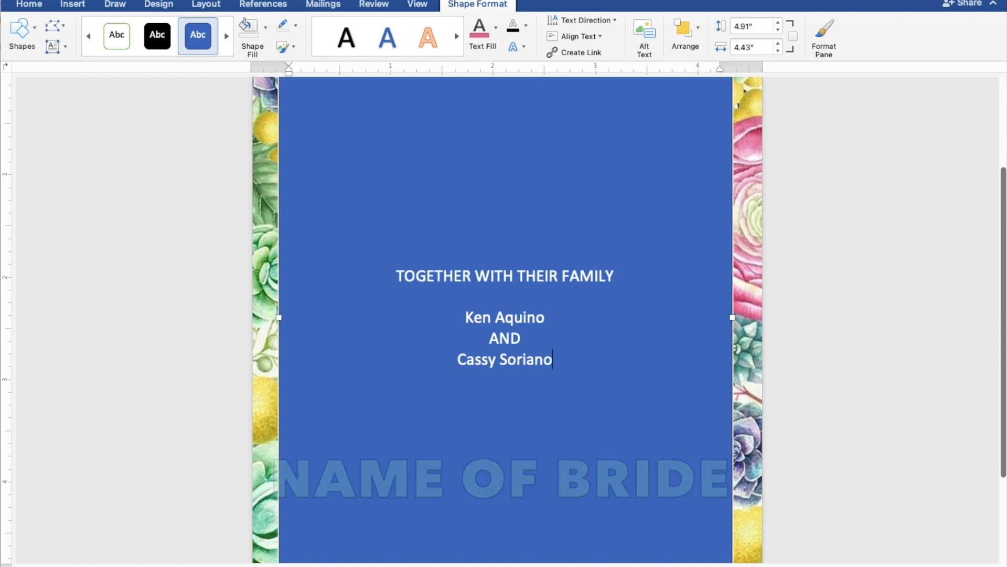
key(Return)
key(Return)
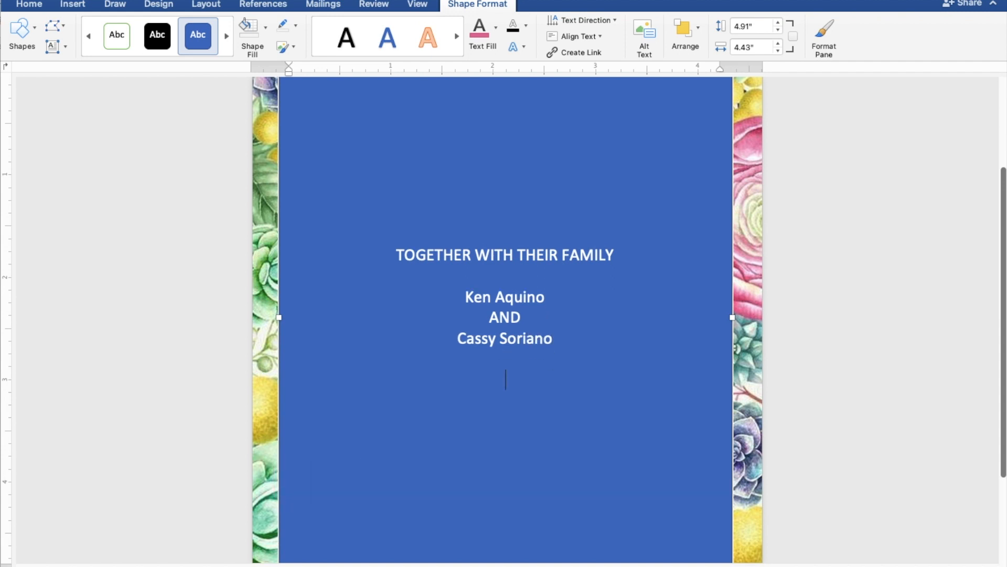
Add the lines 'REQUEST THE PLEASURE OF YOUR PRESENCE' and 'AS THEY JOYFULLY UNITE IN MARRIAGE', followed by a gap.
text(REQUEST )
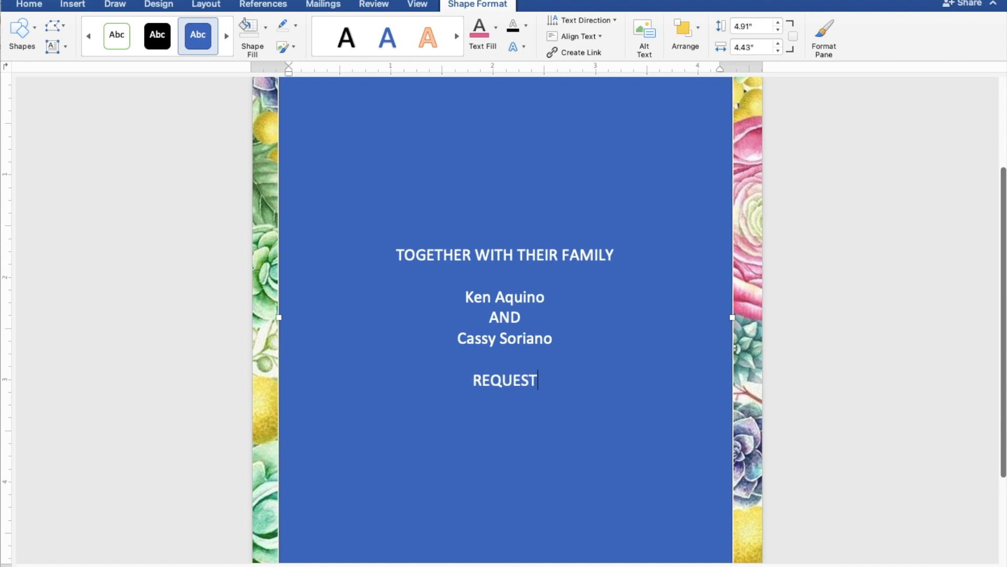
text(THE)
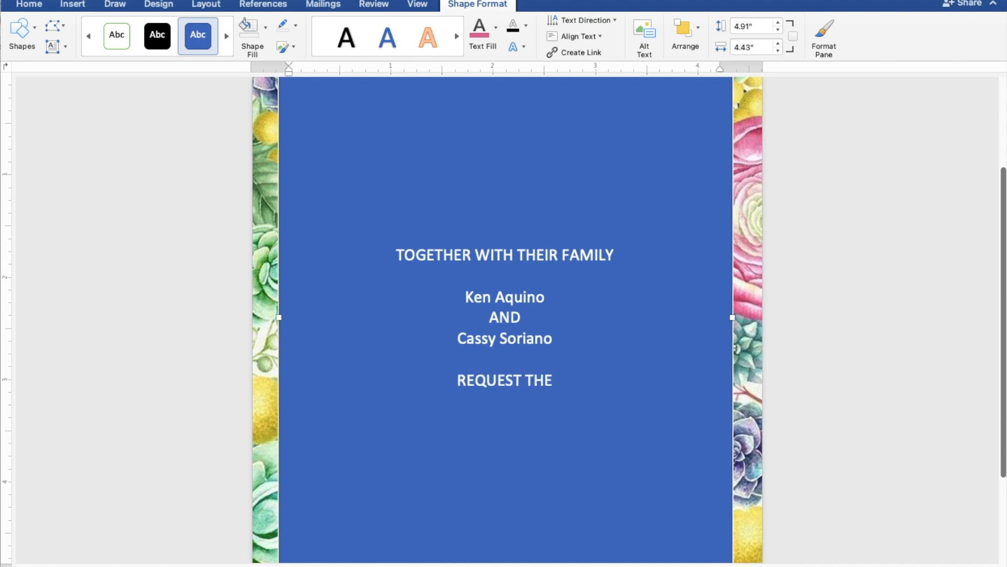
text( P)
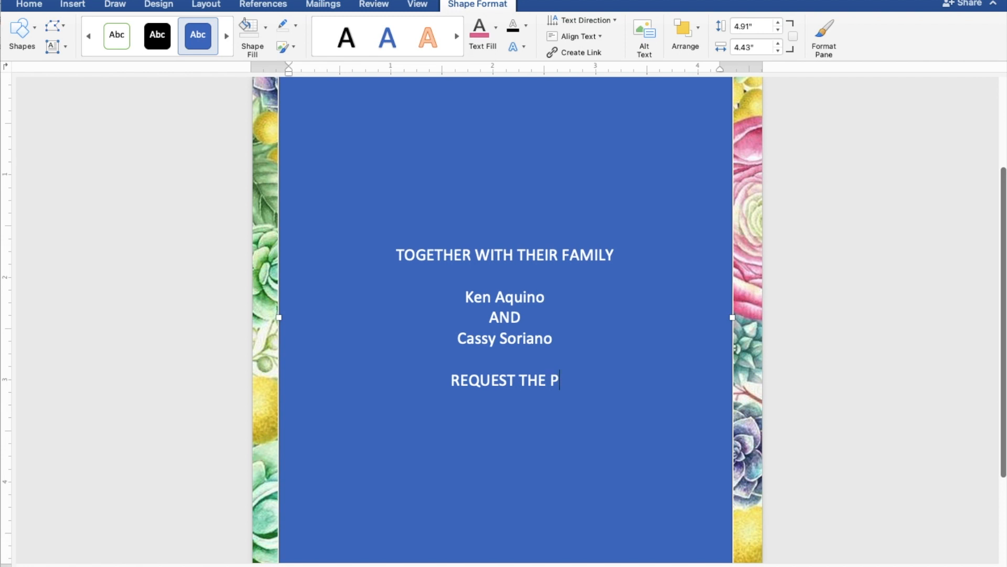
text(LEASURE)
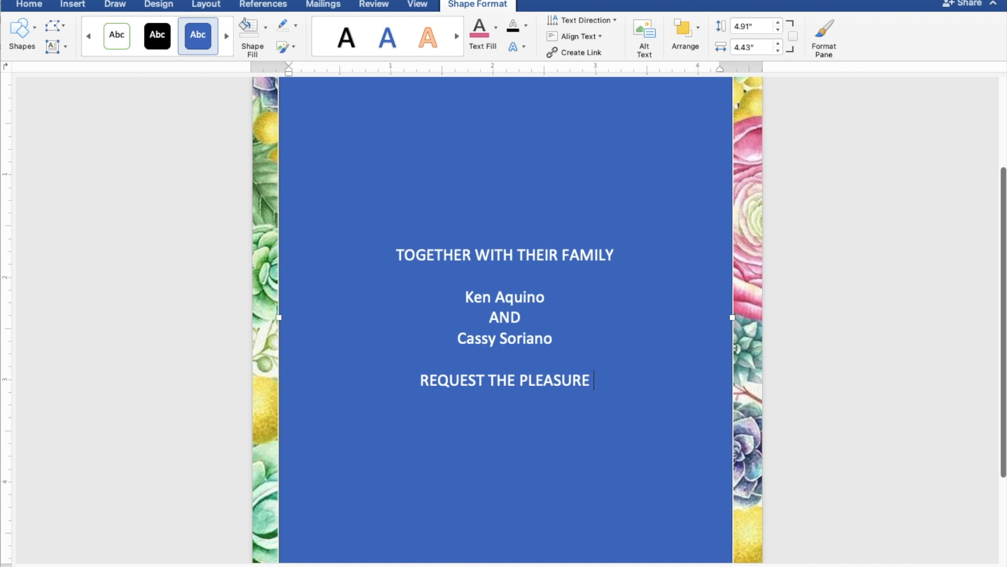
text( OF )
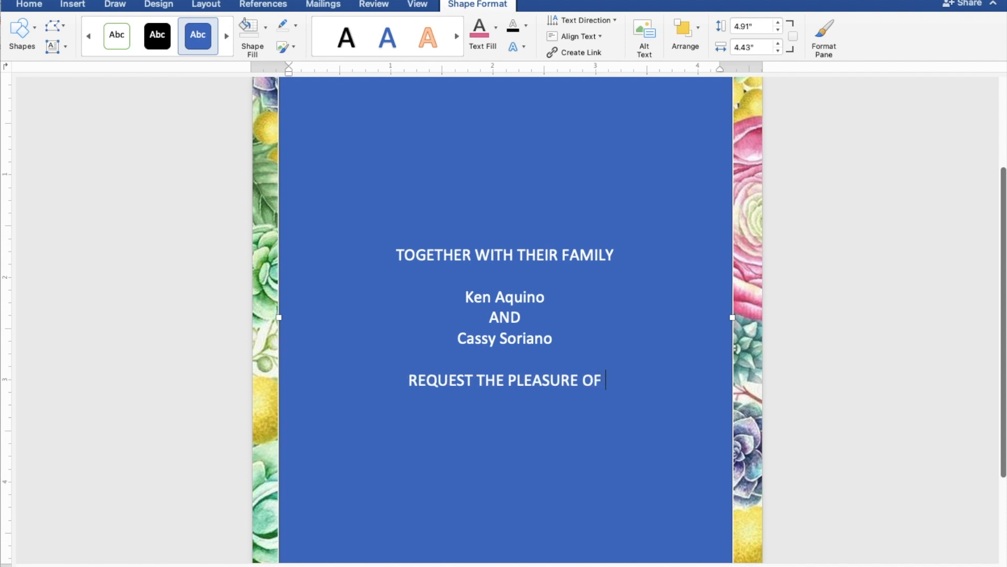
text(YO)
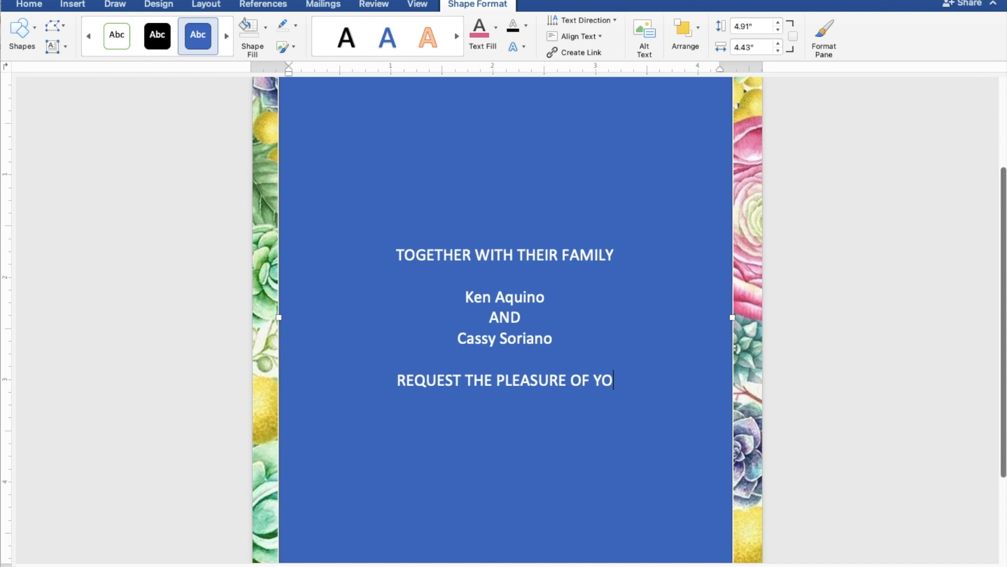
text(UR PRESENC)
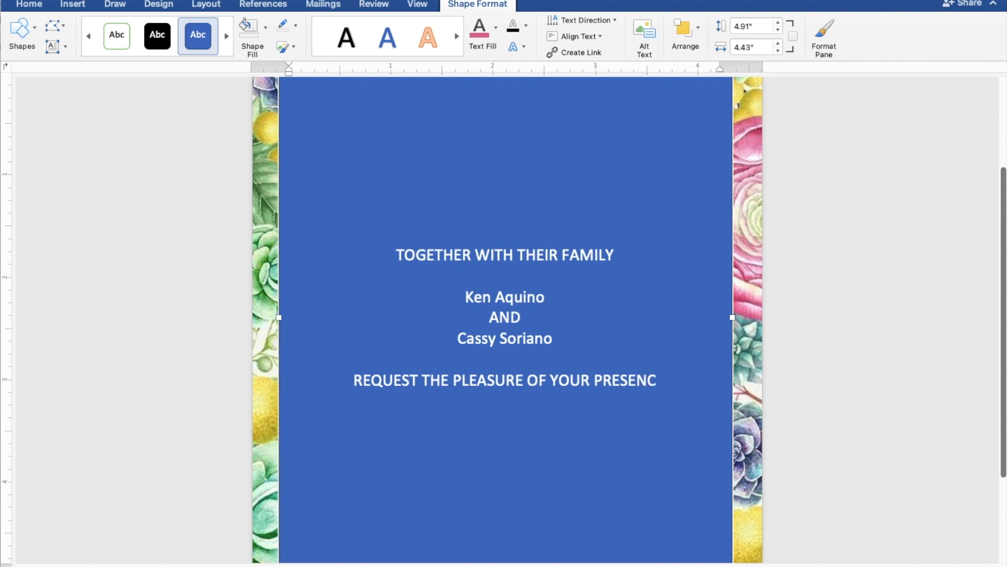
text(E)
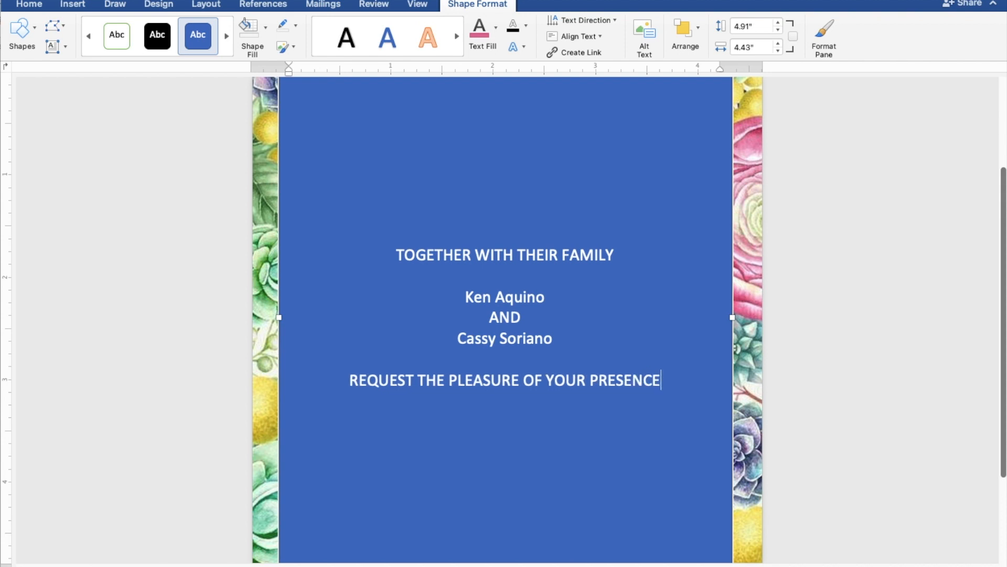
key(Return)
text(AS)
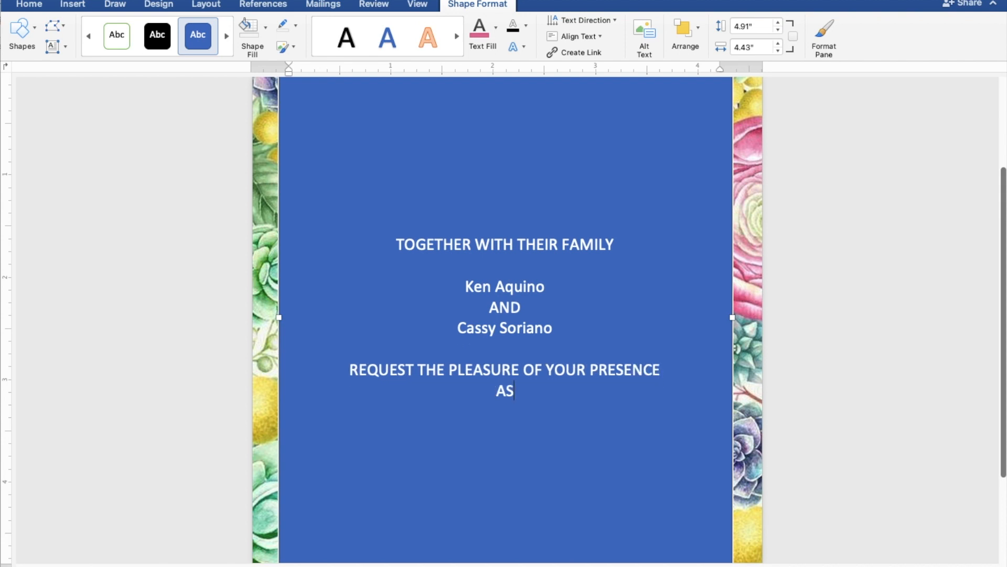
text( THEY)
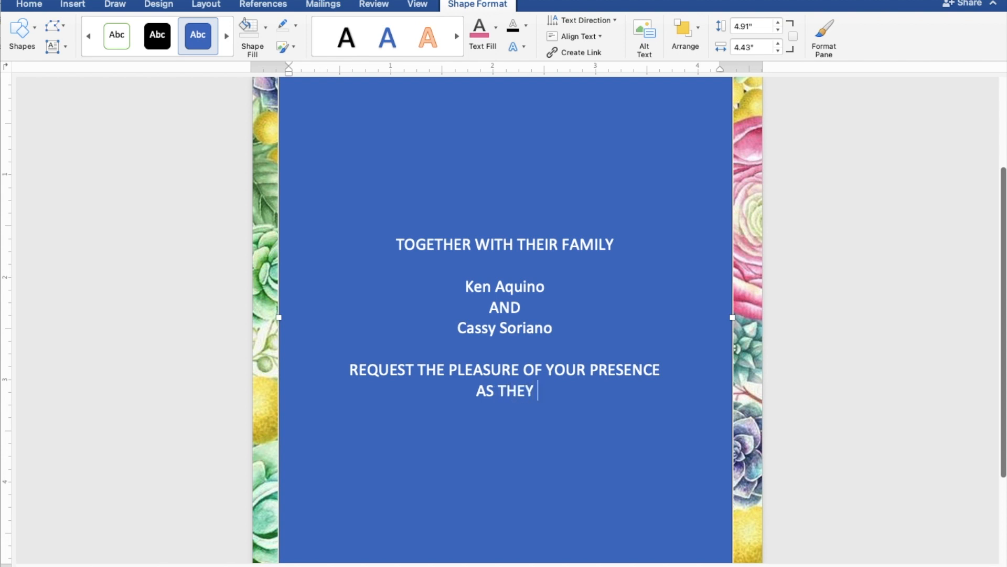
text( JOY)
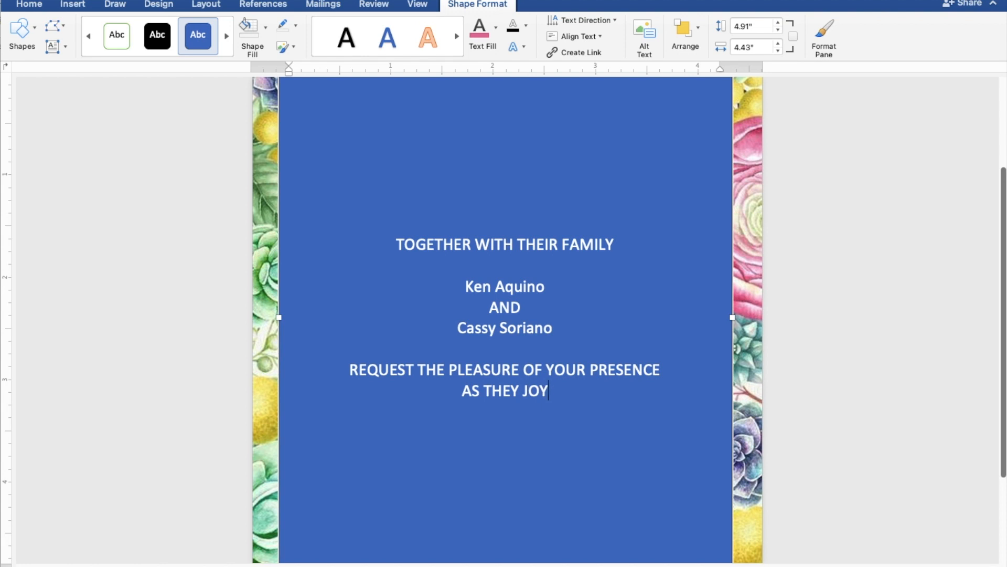
text(FULL)
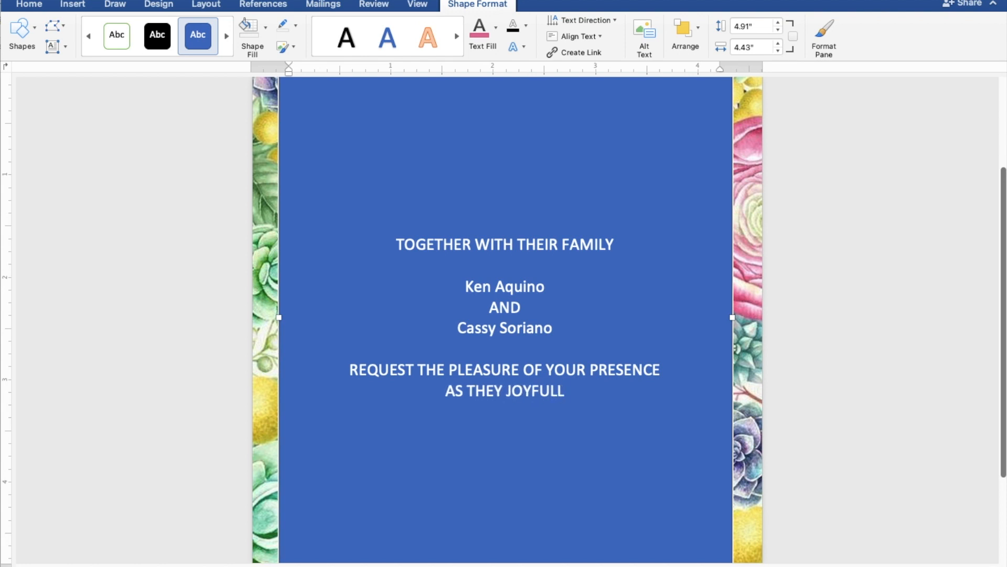
text(Y U)
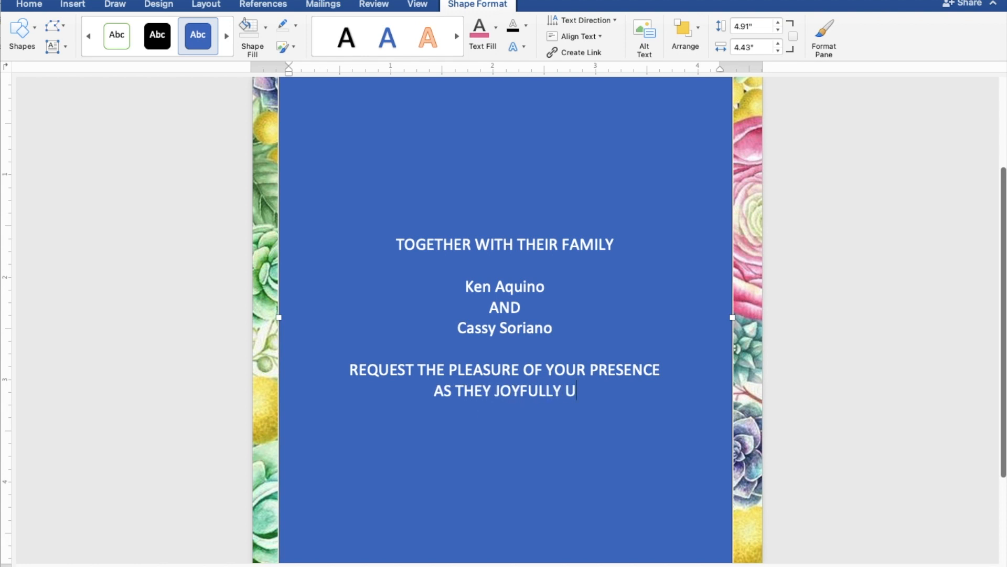
text(NIT)
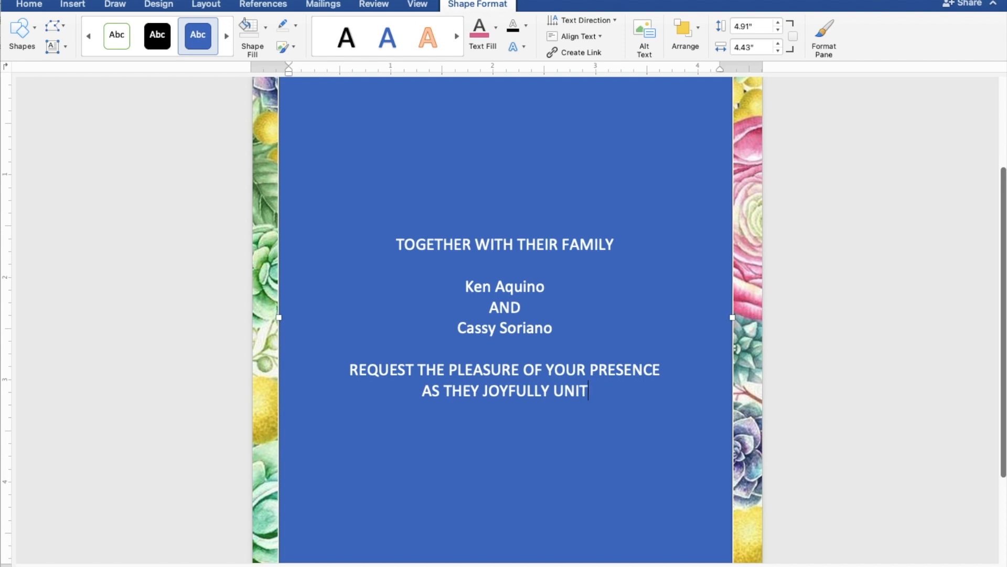
text(E IN)
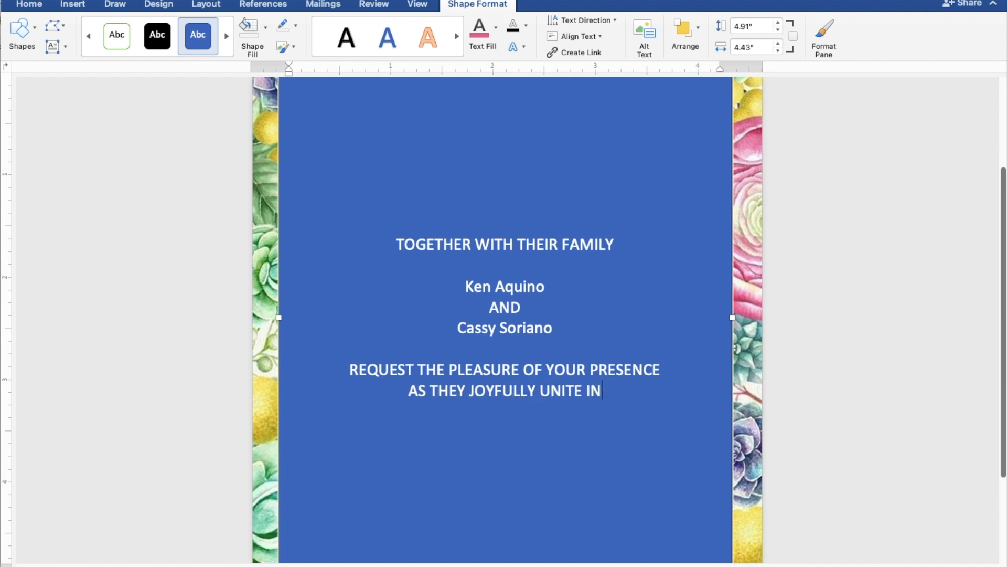
text( MARRIAG)
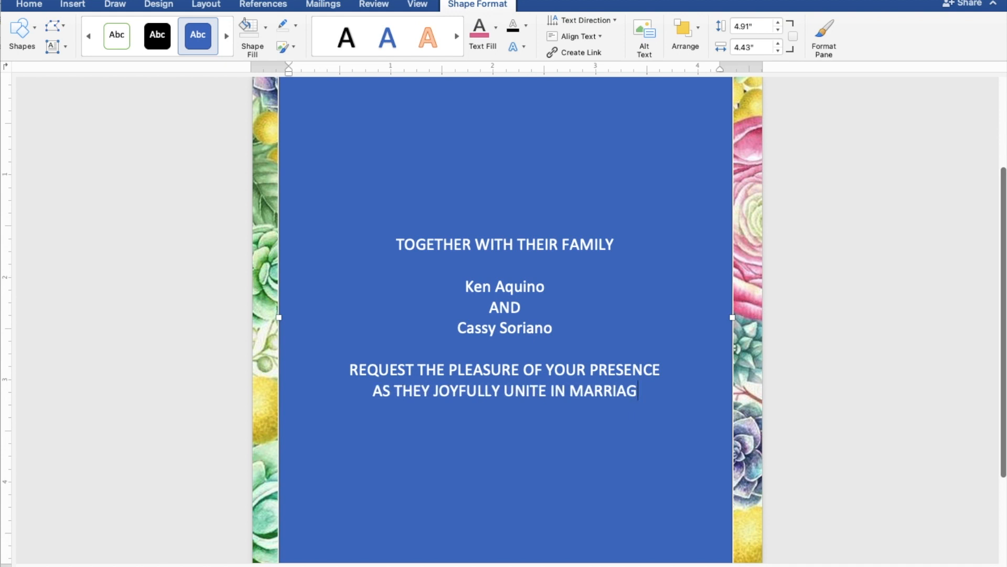
text(E)
key(Return)
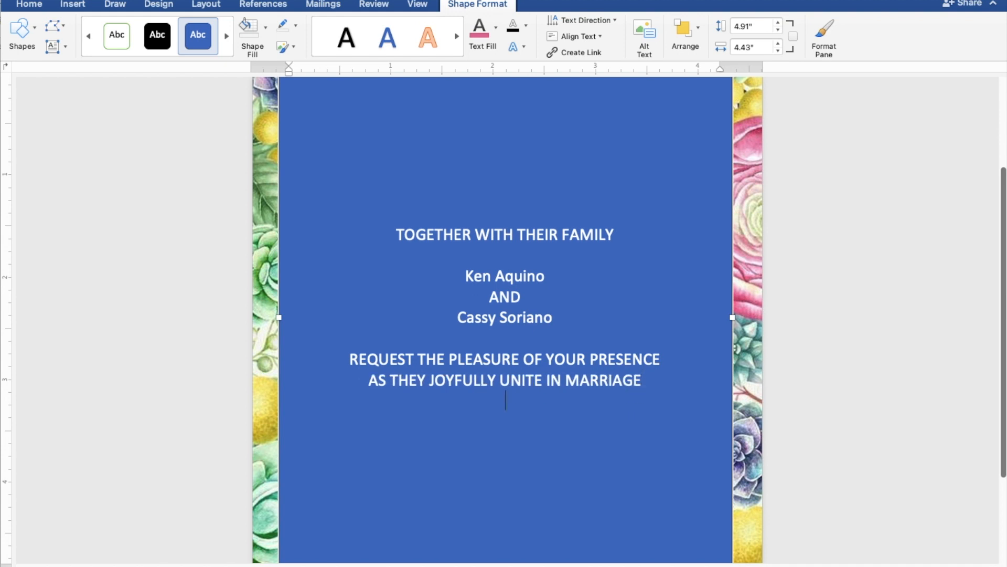
key(Return)
Type the date line 'SUNDAY | APRIL 30, 2023 | 10:00 A.M.', fixing a typo.
text(SU)
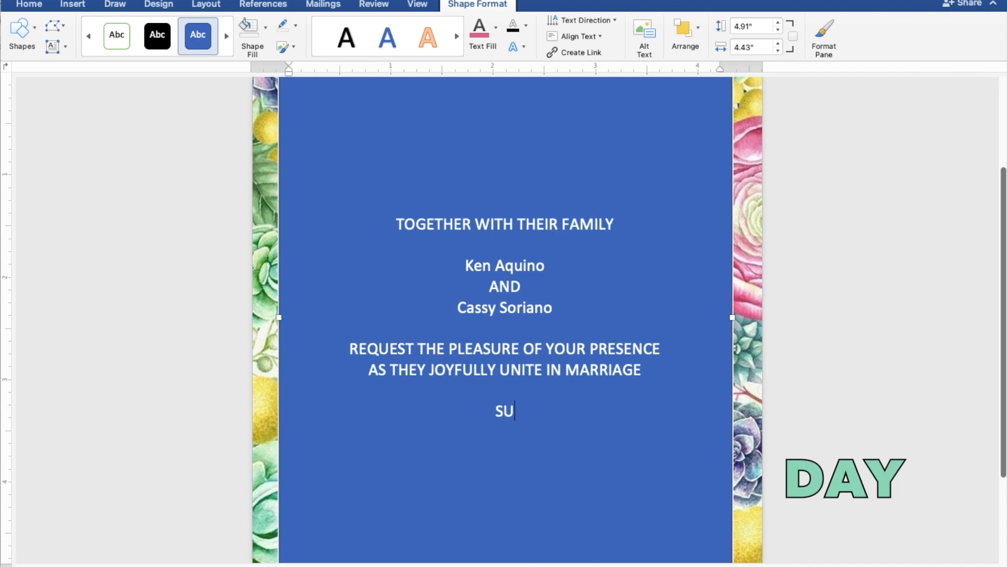
text(NDAY)
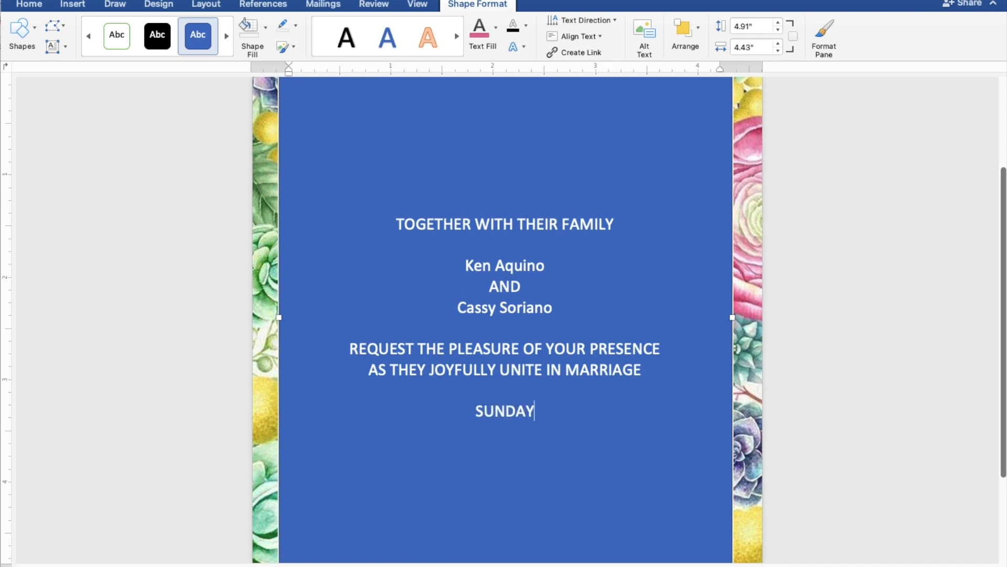
text( |)
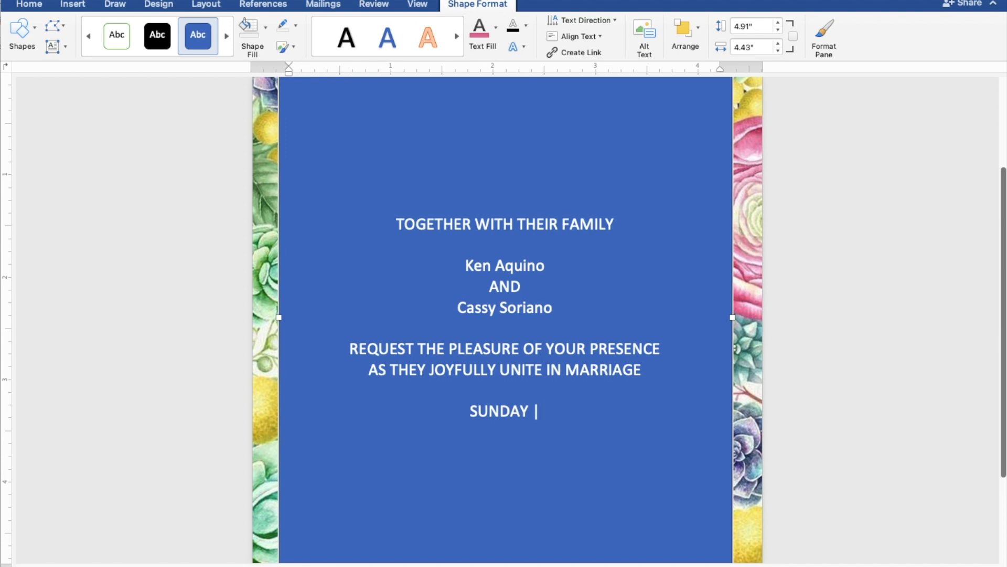
text( APR)
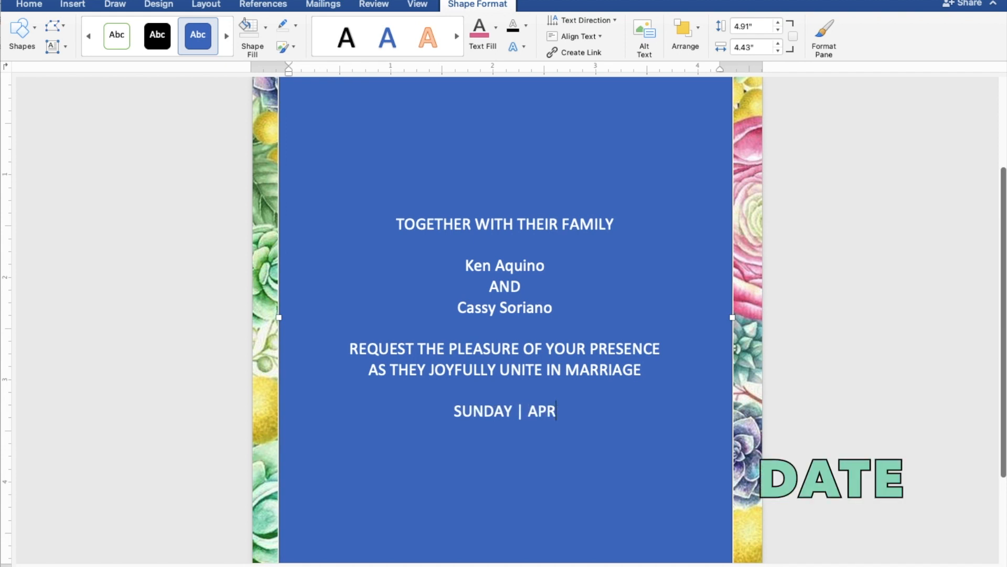
text(IKL)
key(BackSpace)
key(BackSpace)
text(L)
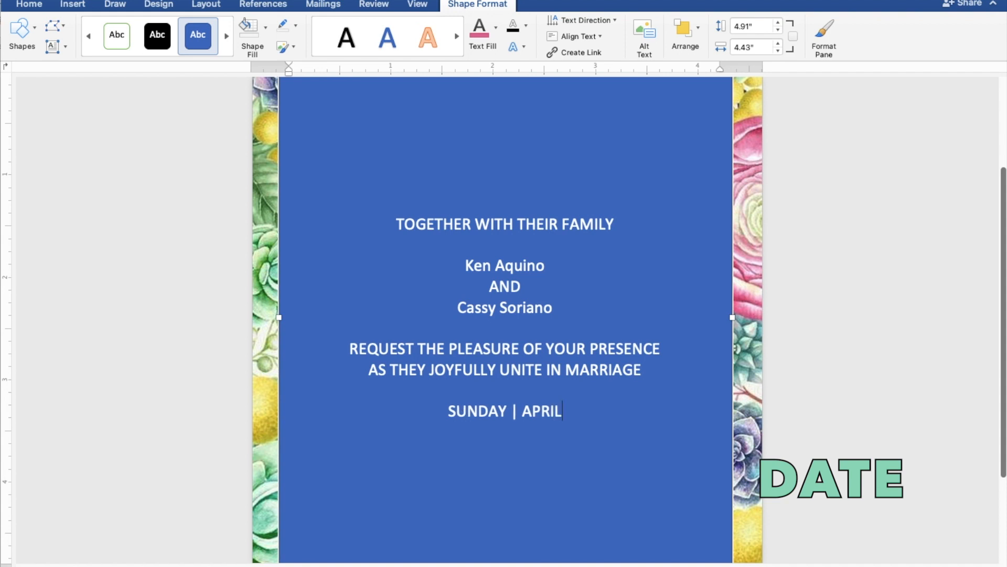
text( 30)
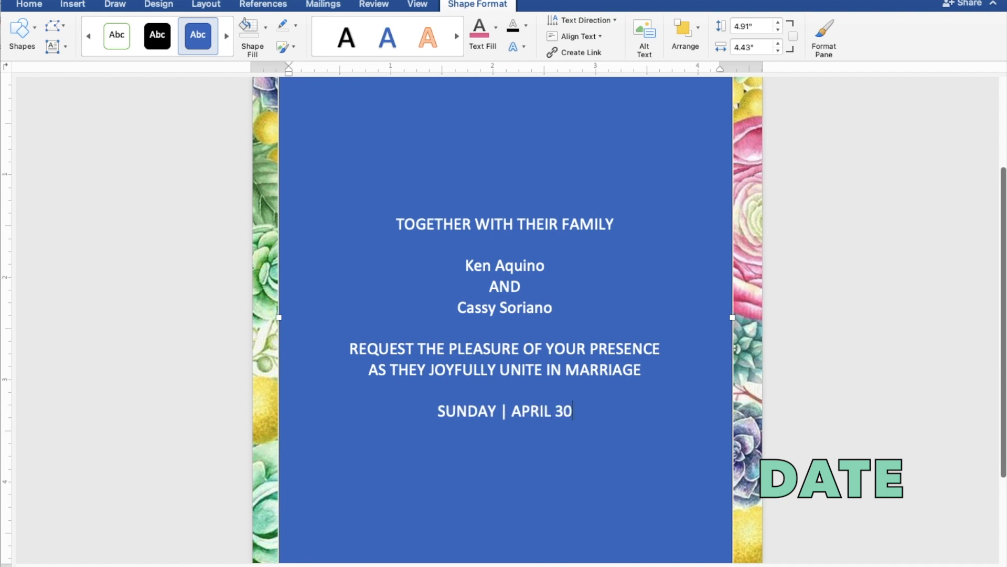
text(, 2023)
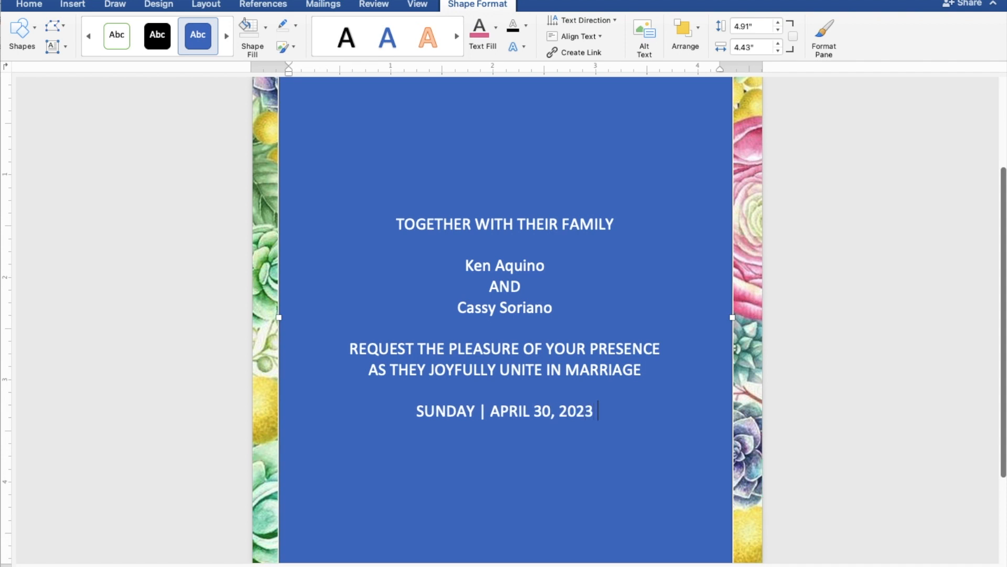
text( | )
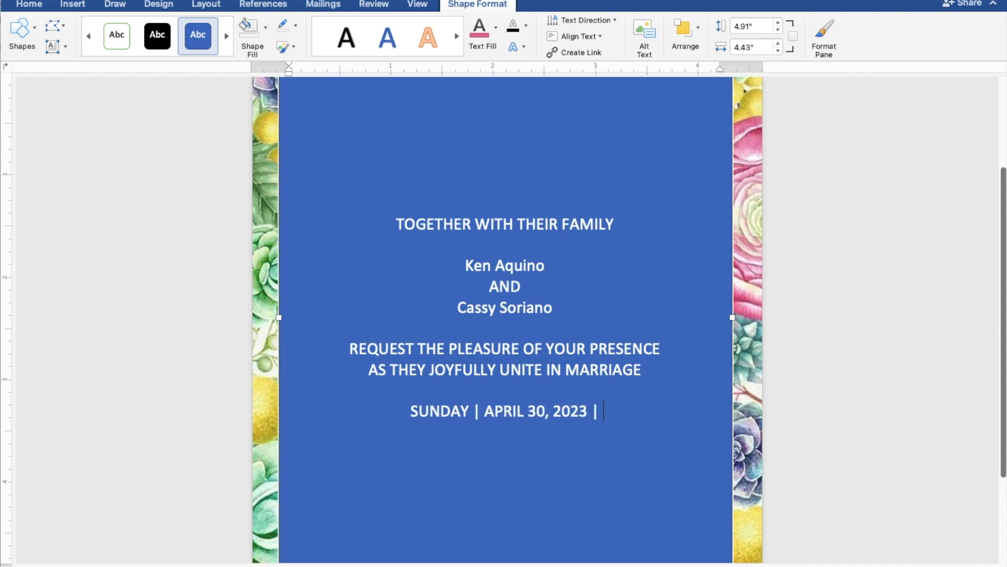
text(10:00)
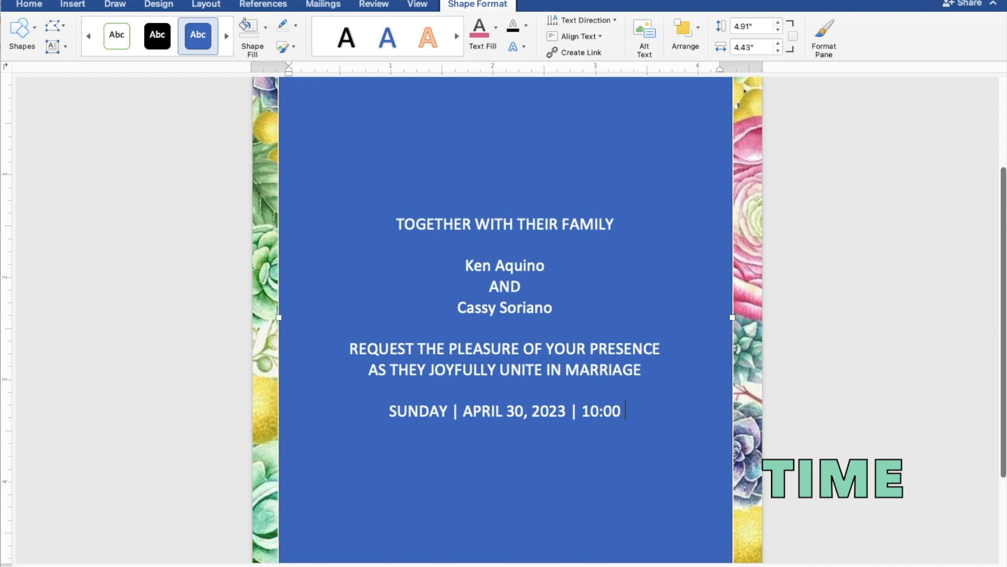
text(A.M.)
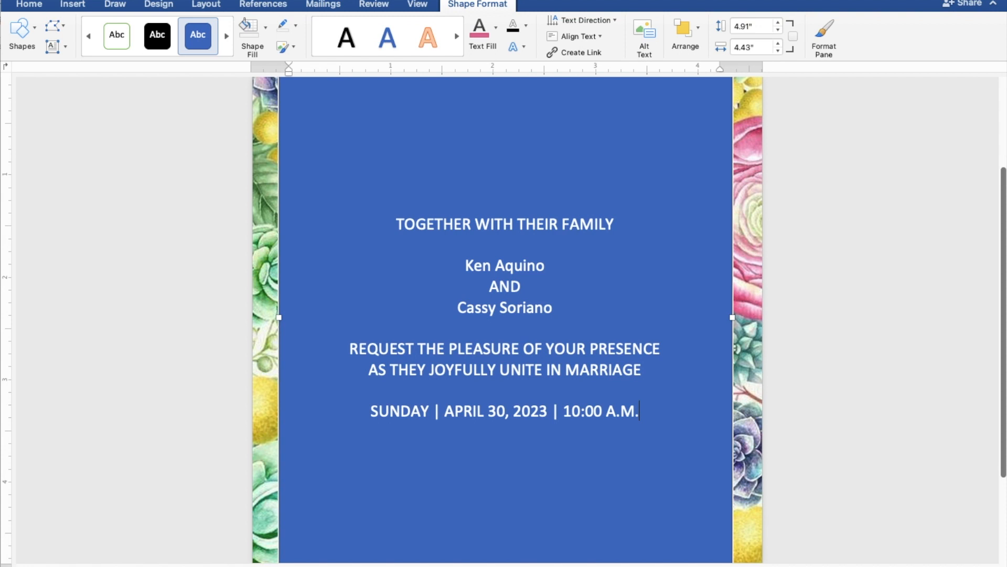
Add 'ST. THOMAS AQUINAS PARISH CHURCH', 'MANGALDAN, PANGASINAN' and 'Reception to follow' on separate lines.
key(Return)
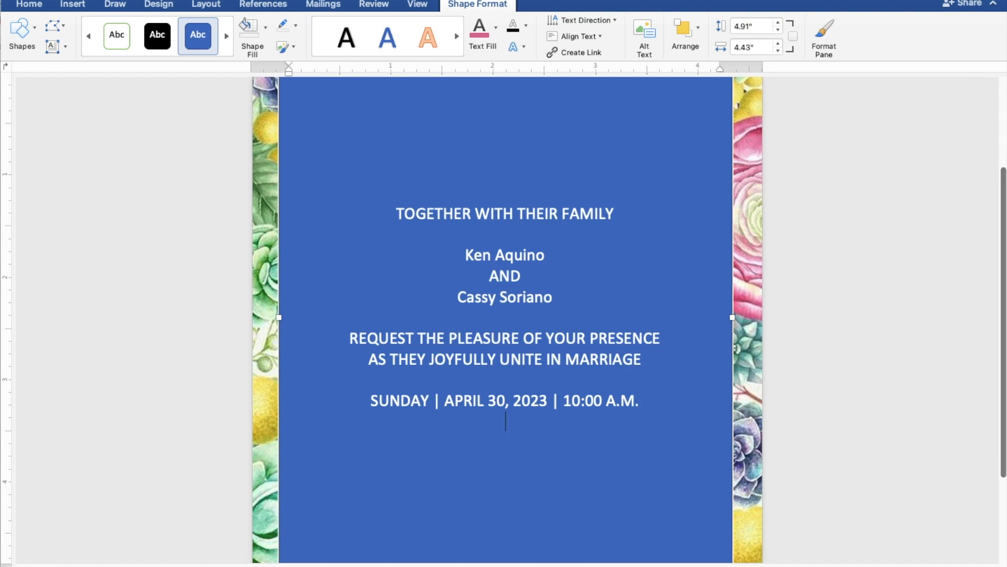
text(ST)
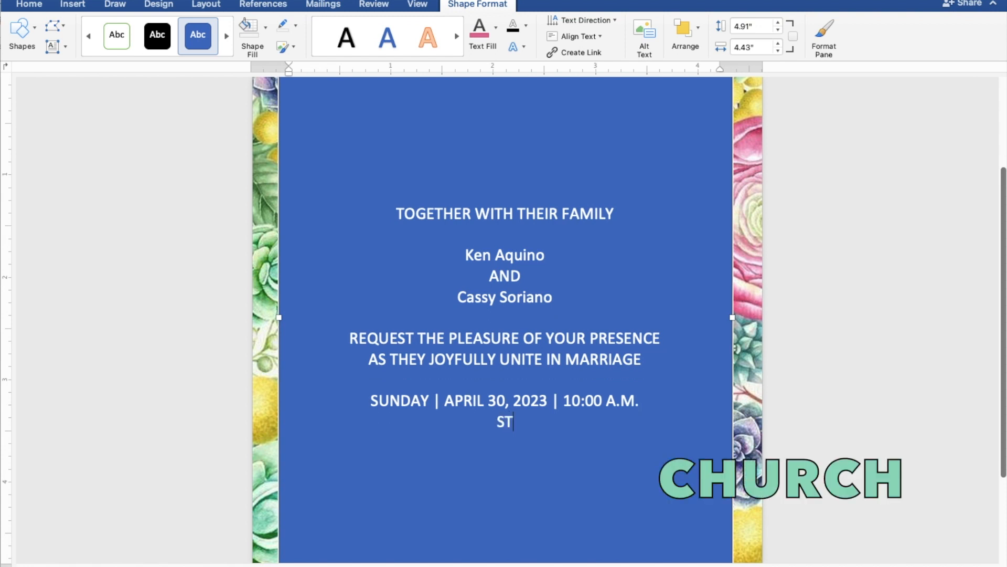
text(. THOM)
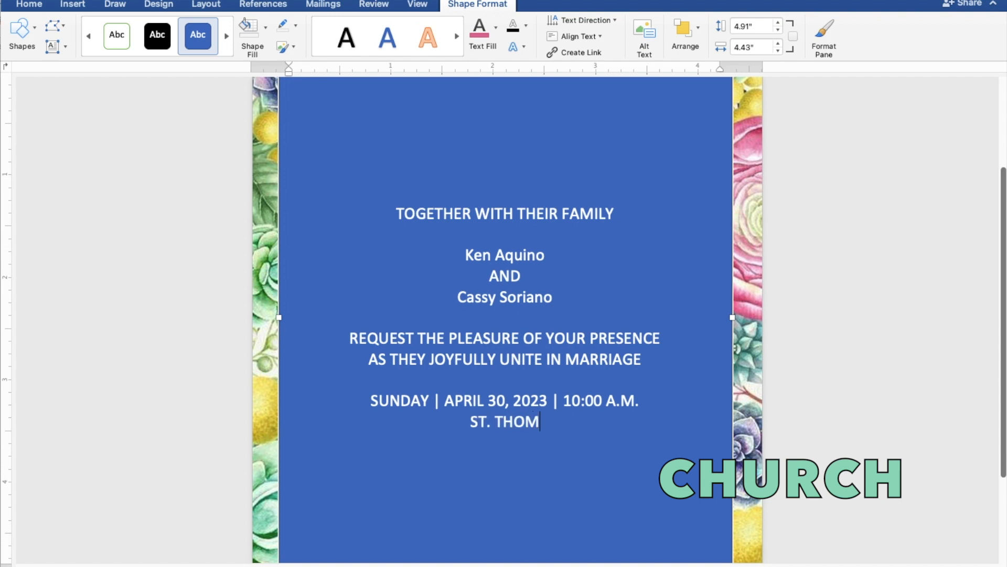
text(AS A)
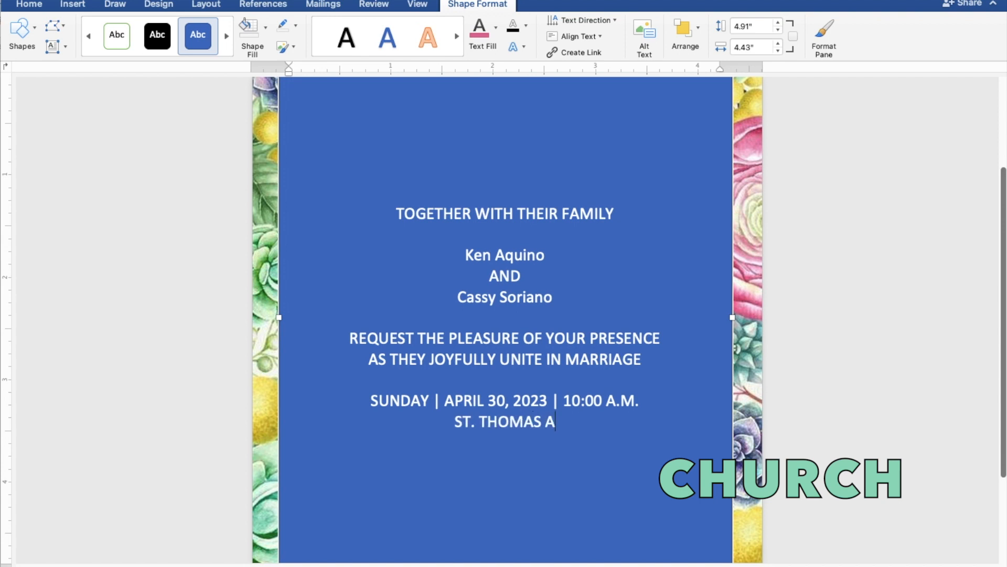
text(QUIN)
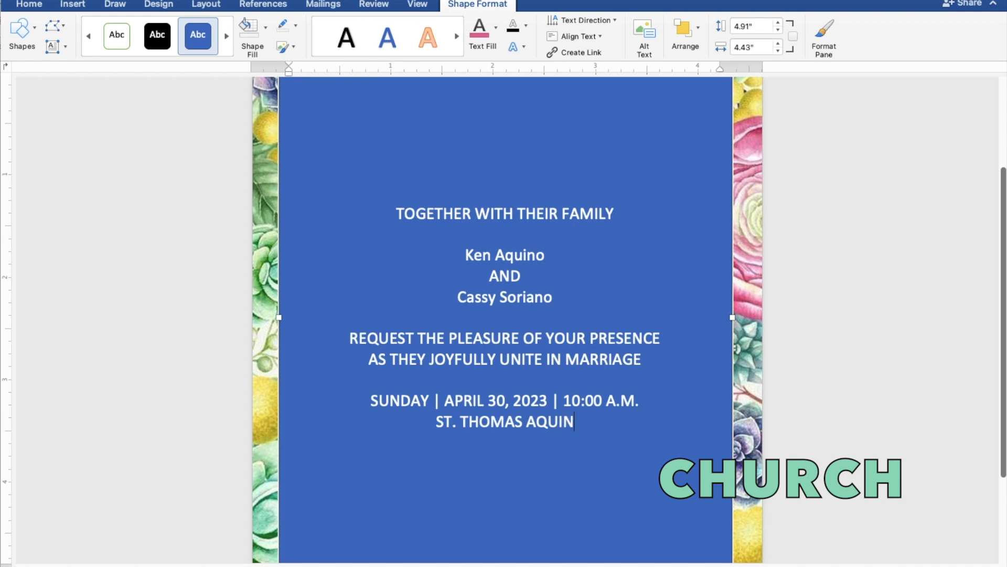
text(AS PARIS)
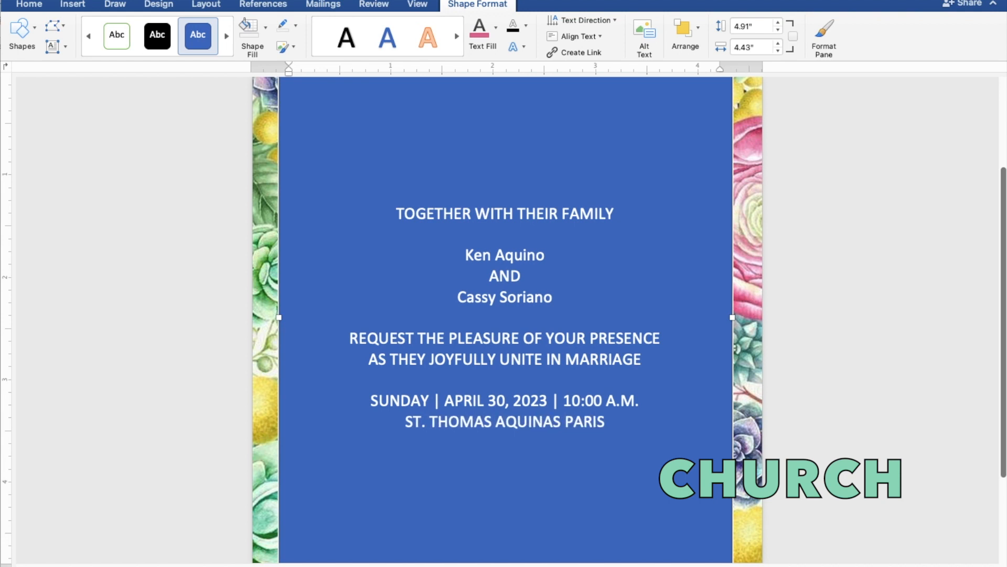
text(H)
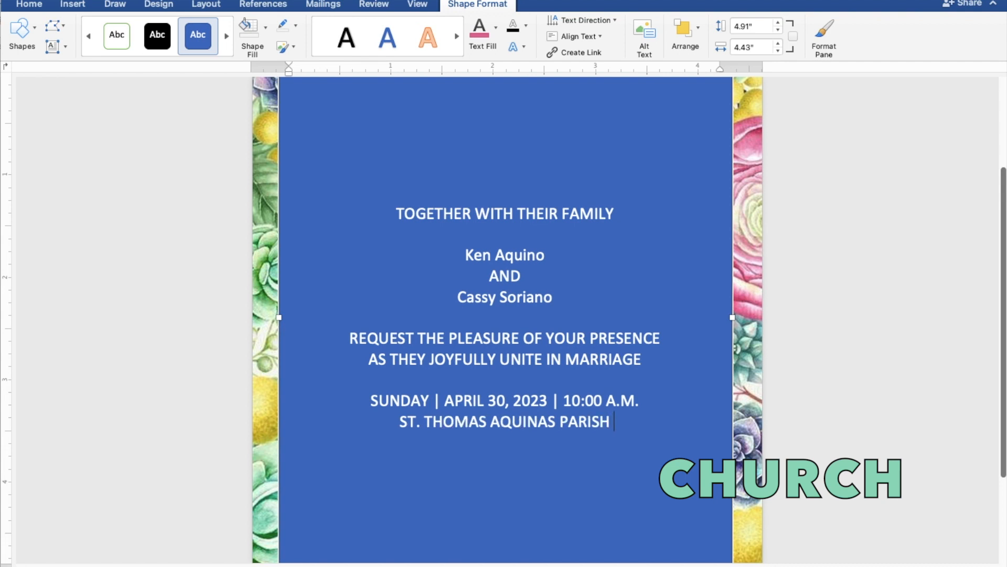
text( CHUR)
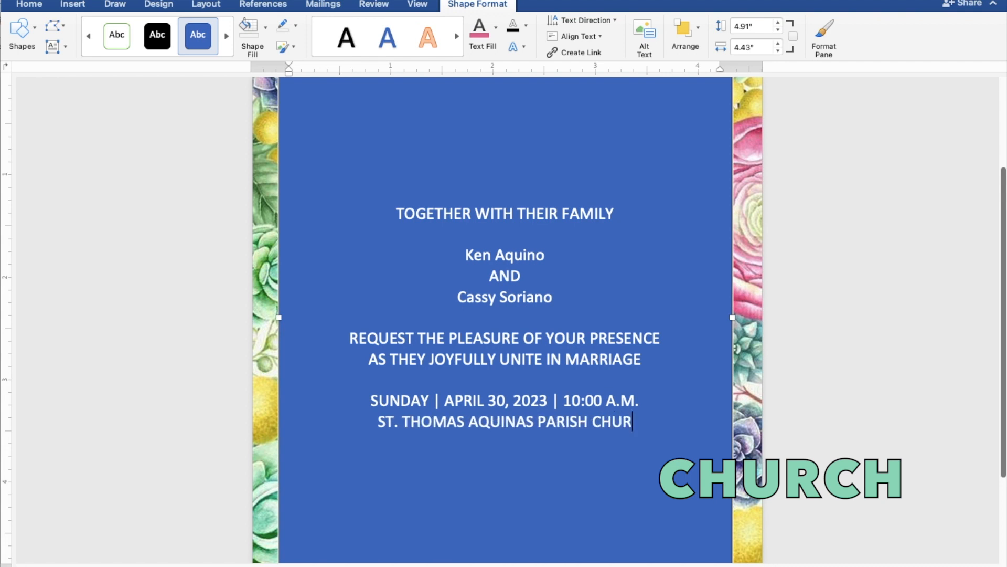
text(CH)
key(Return)
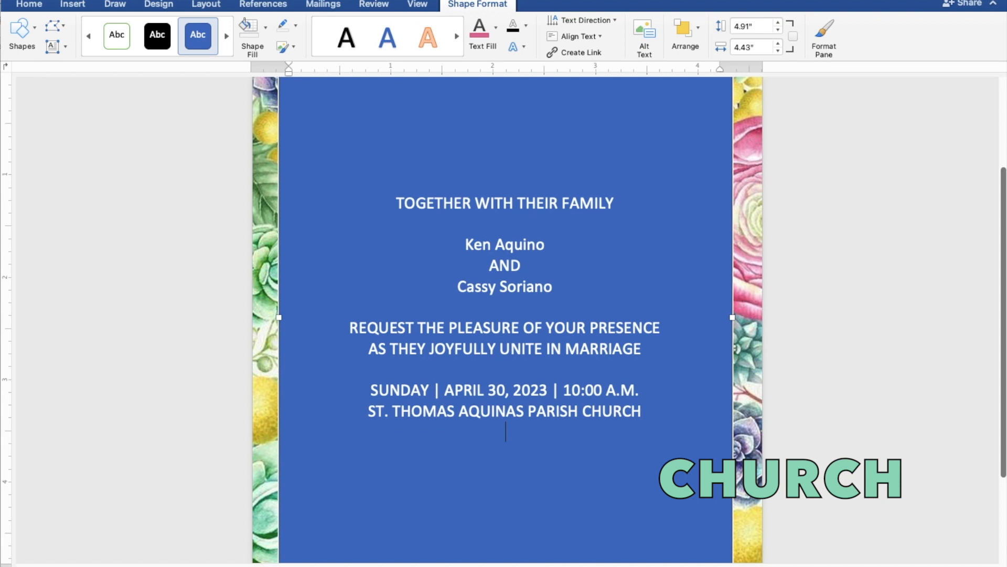
text(MANGAL)
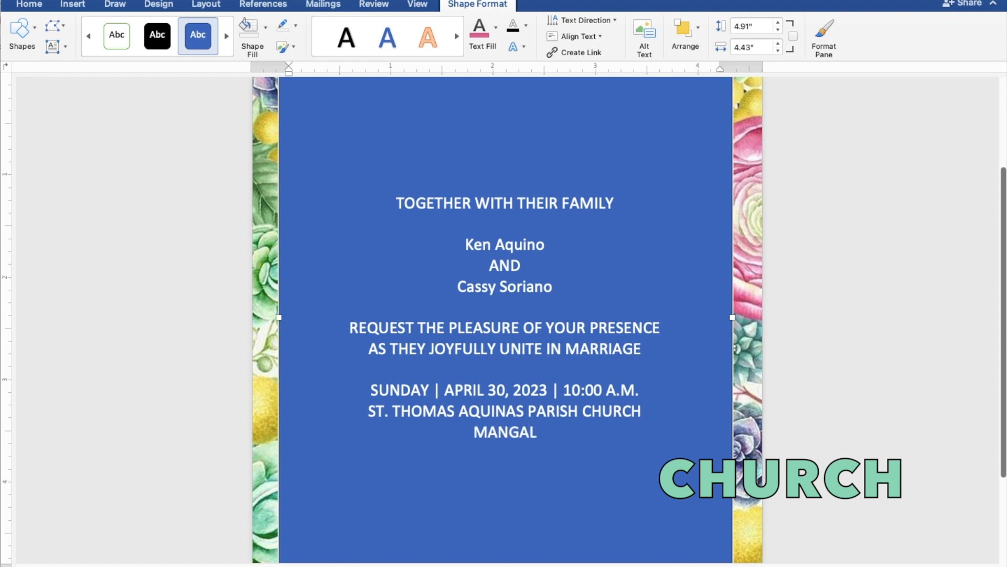
text(DAN,)
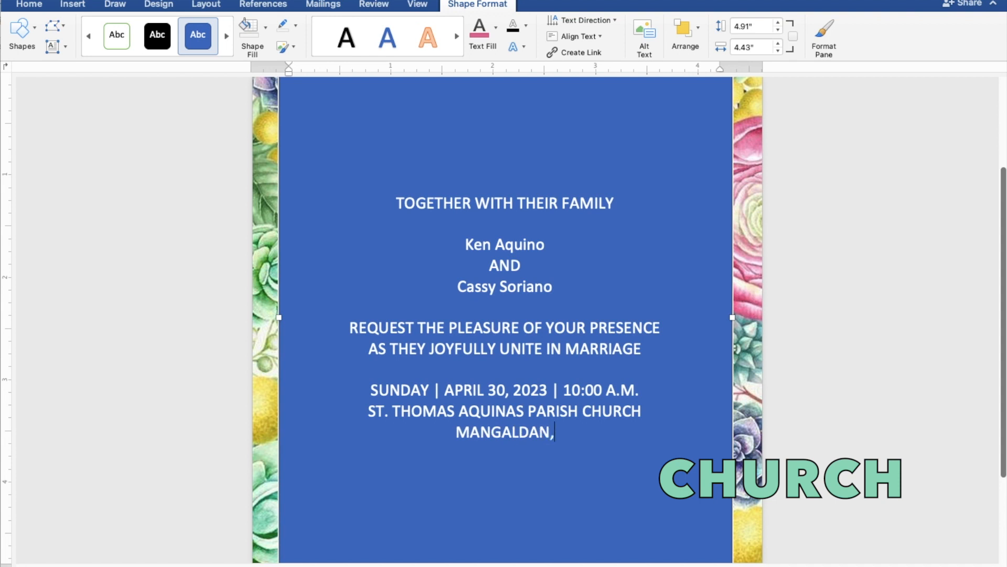
text( P)
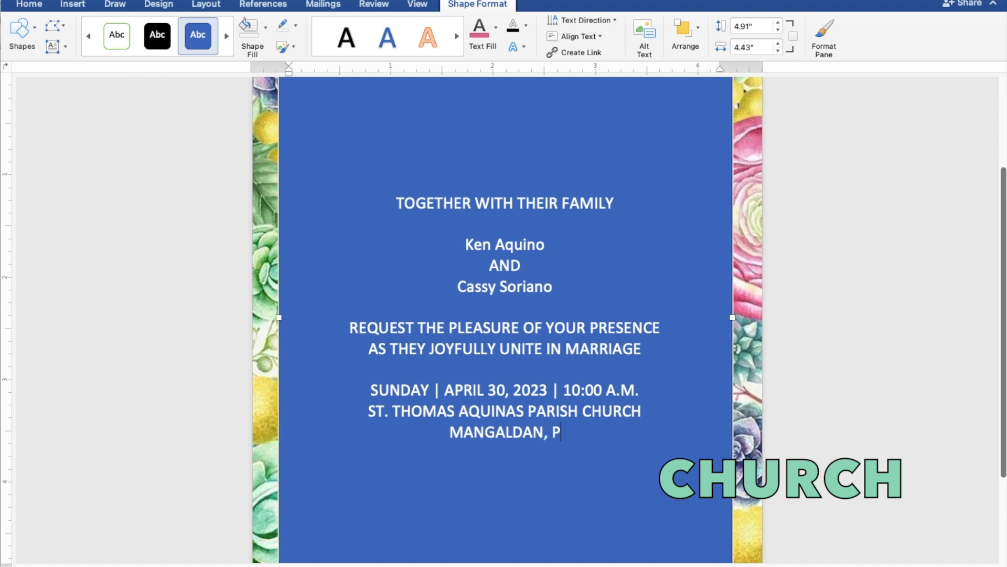
text(N)
key(BackSpace)
text(ANG)
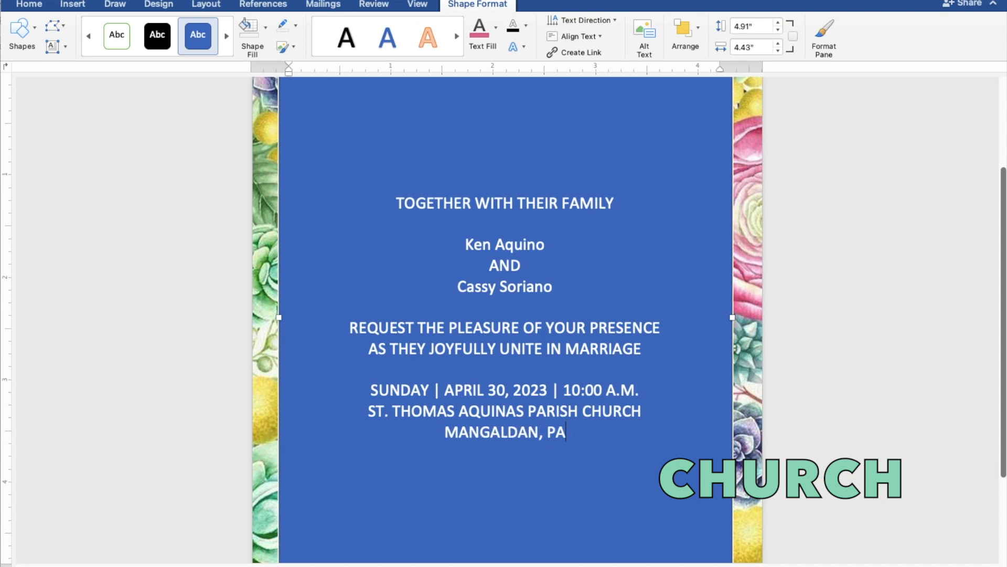
text(AS)
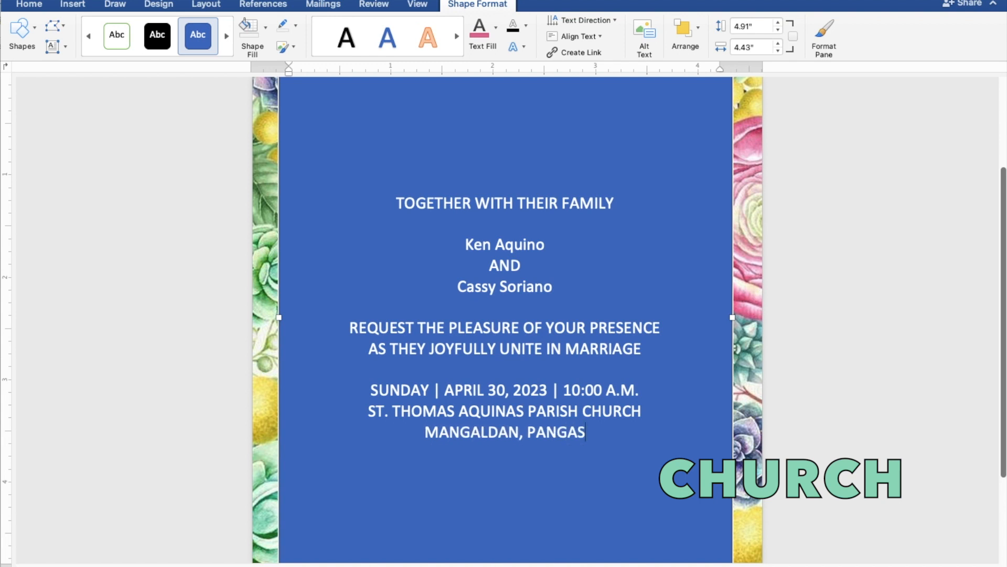
text(INAN)
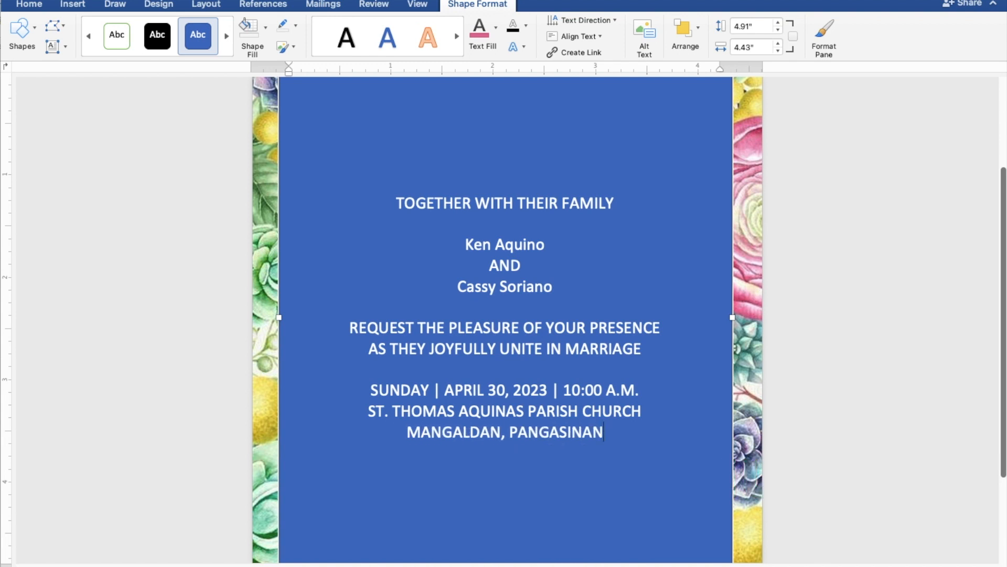
key(Return)
key(Return)
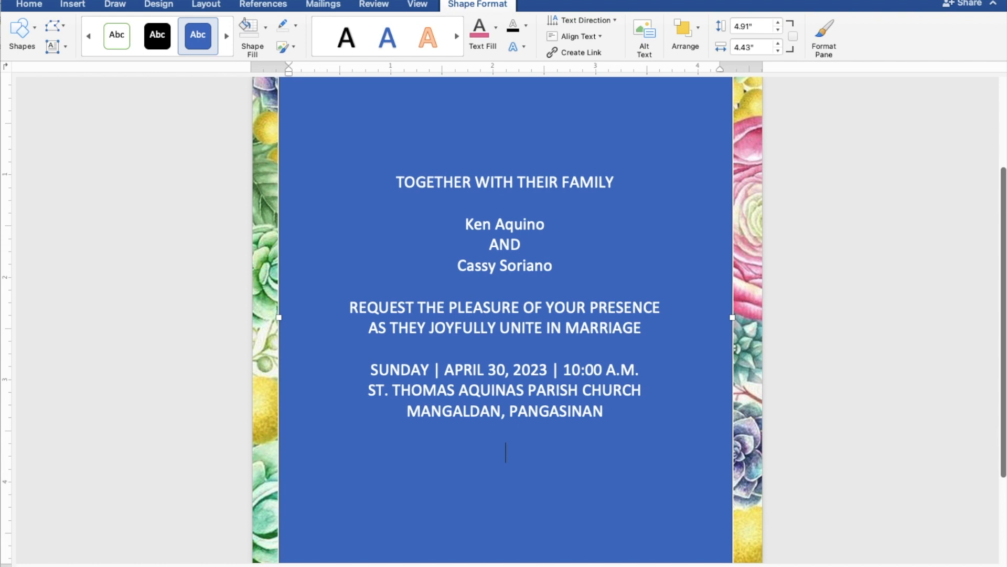
text(Reception to follow)
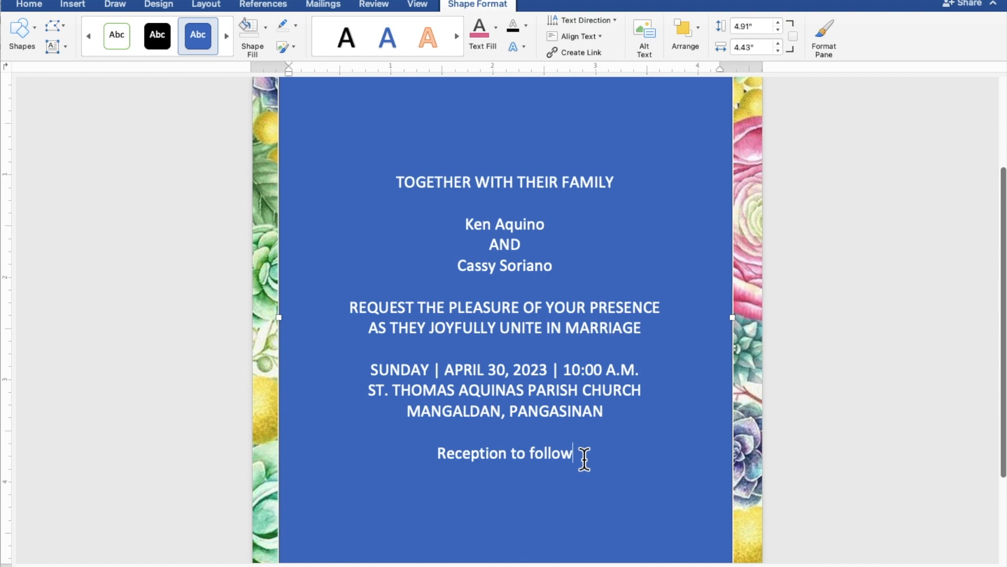
Select all the invitation text from 'Reception to follow' up to 'TOGETHER WITH THEIR FAMILY'.
drag(567, 457, 396, 185)
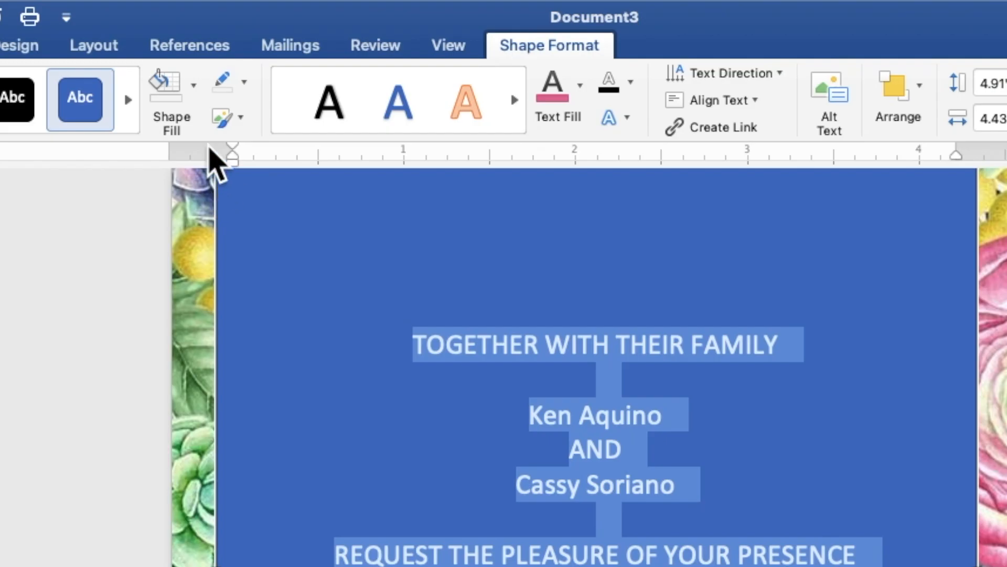
Give the text box no fill and no outline, and colour the invitation text pink.
click(192, 101)
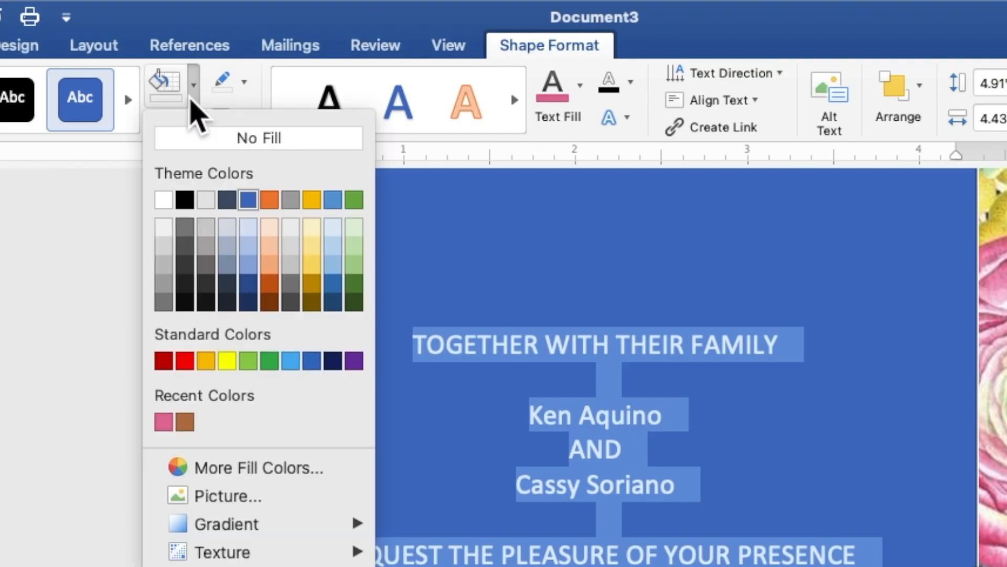
click(205, 149)
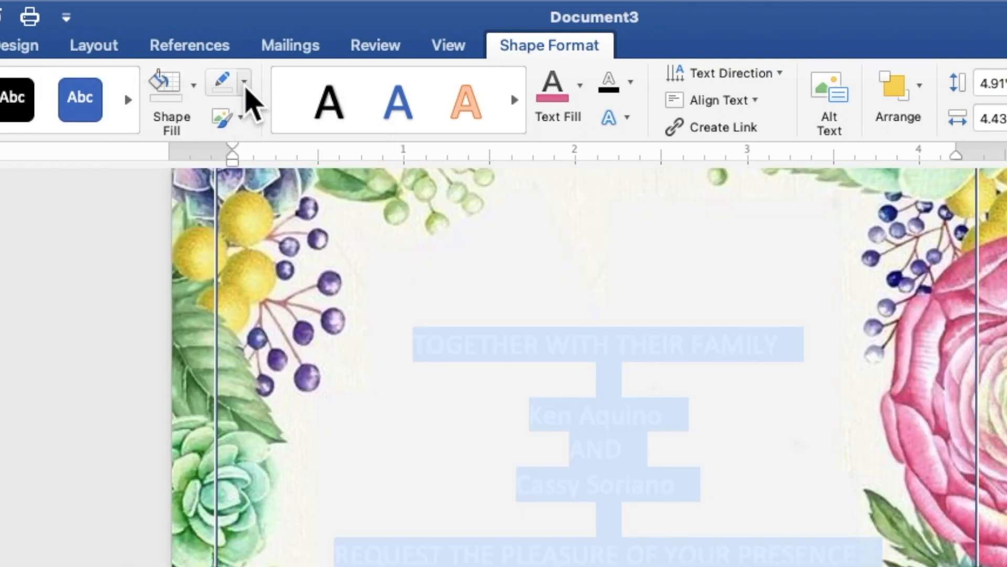
click(244, 85)
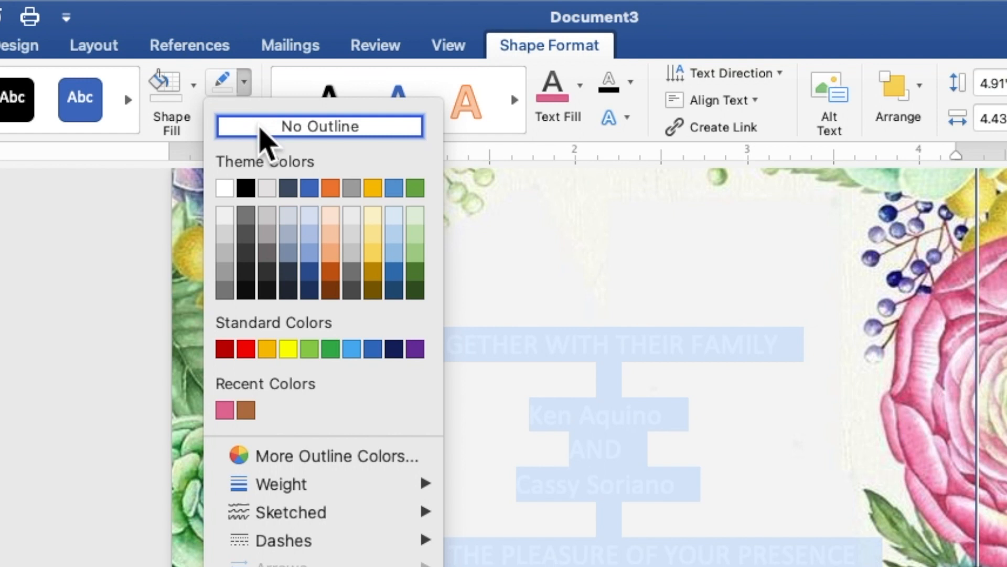
click(265, 138)
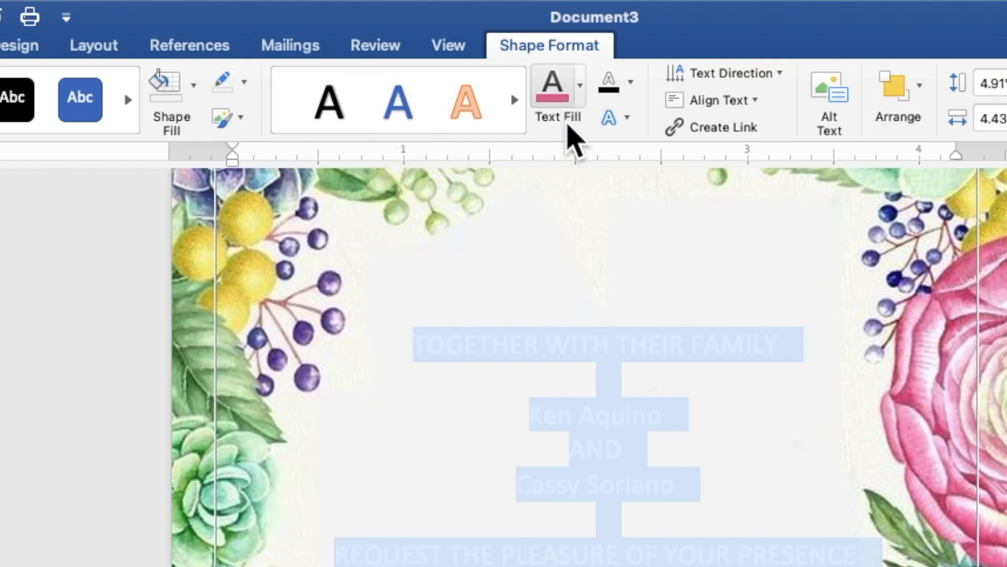
click(580, 103)
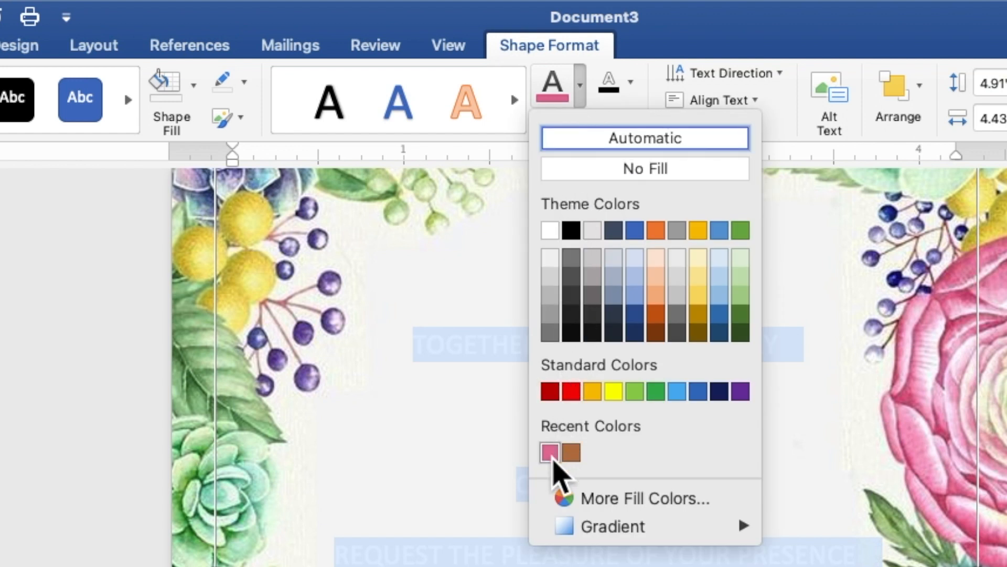
click(551, 453)
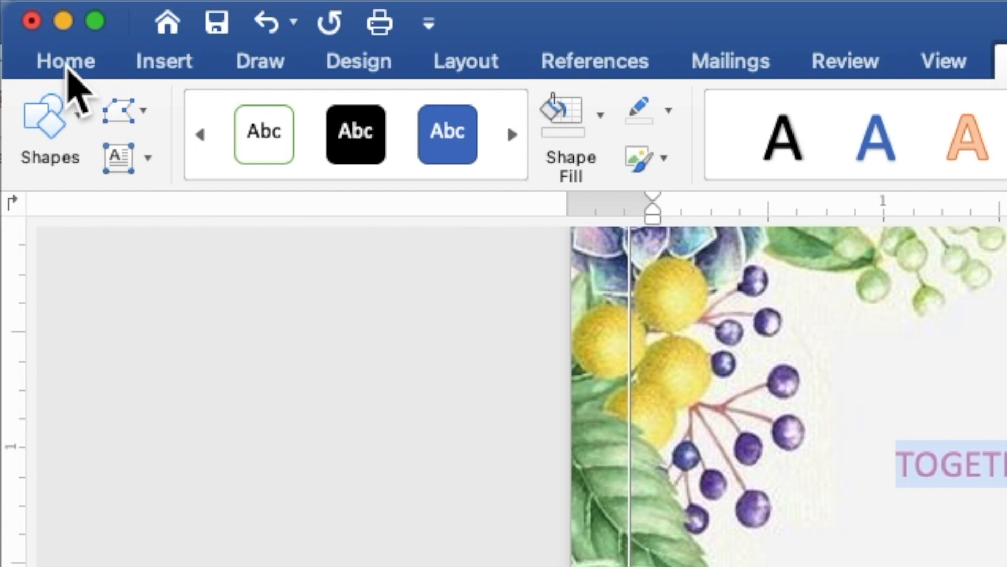
Set all the invitation text to Times New Roman at 9 pt.
click(66, 63)
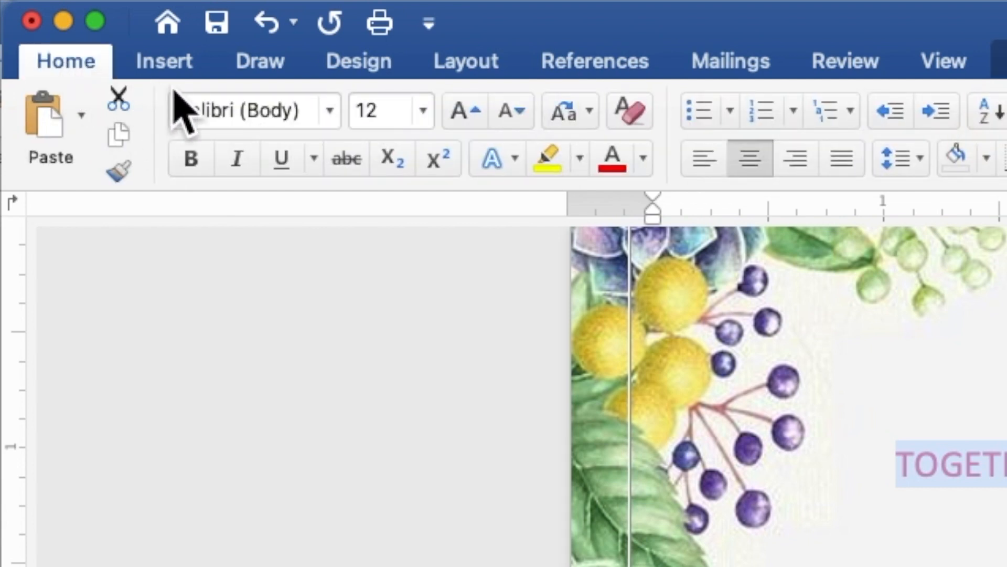
click(330, 113)
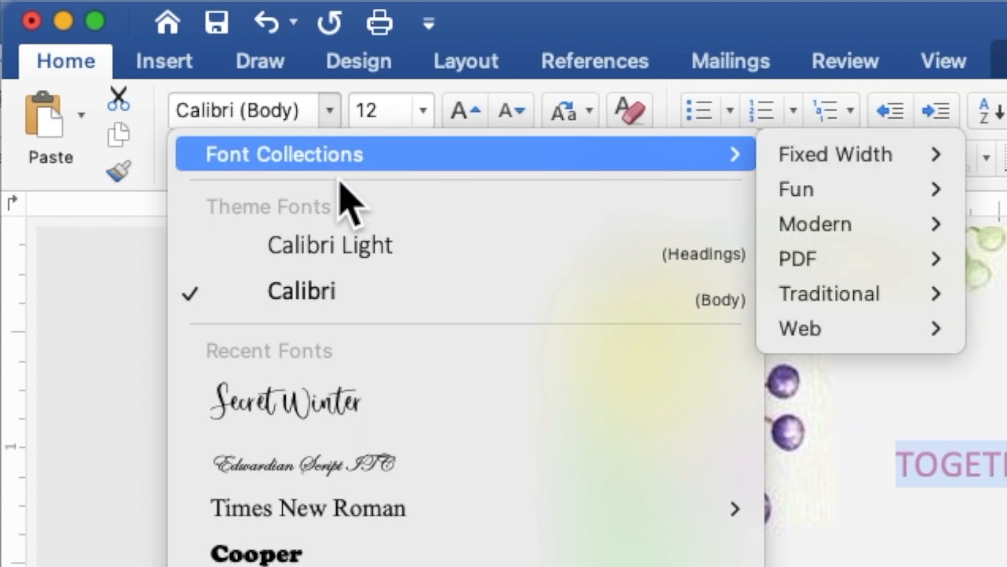
mouse_move(386, 517)
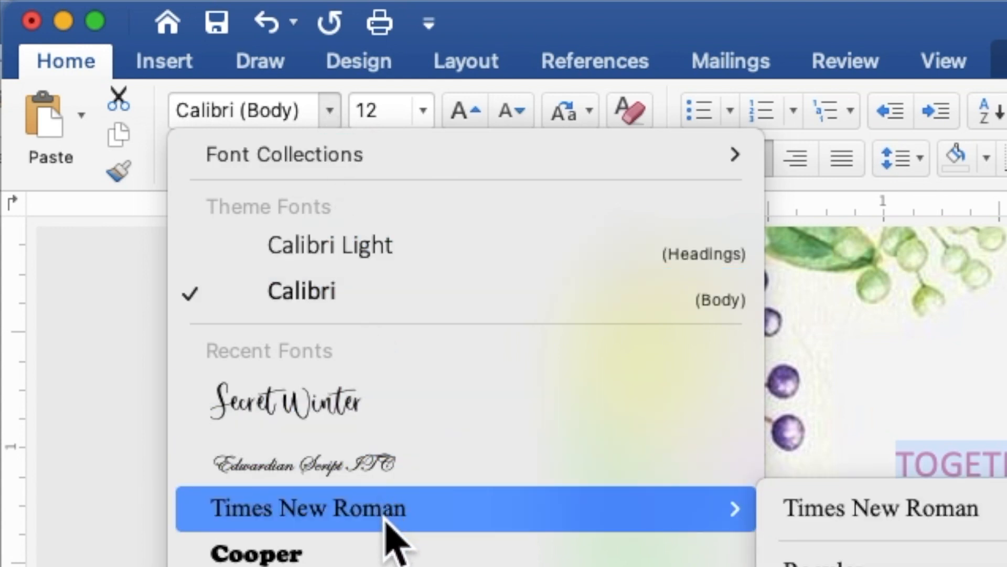
click(387, 518)
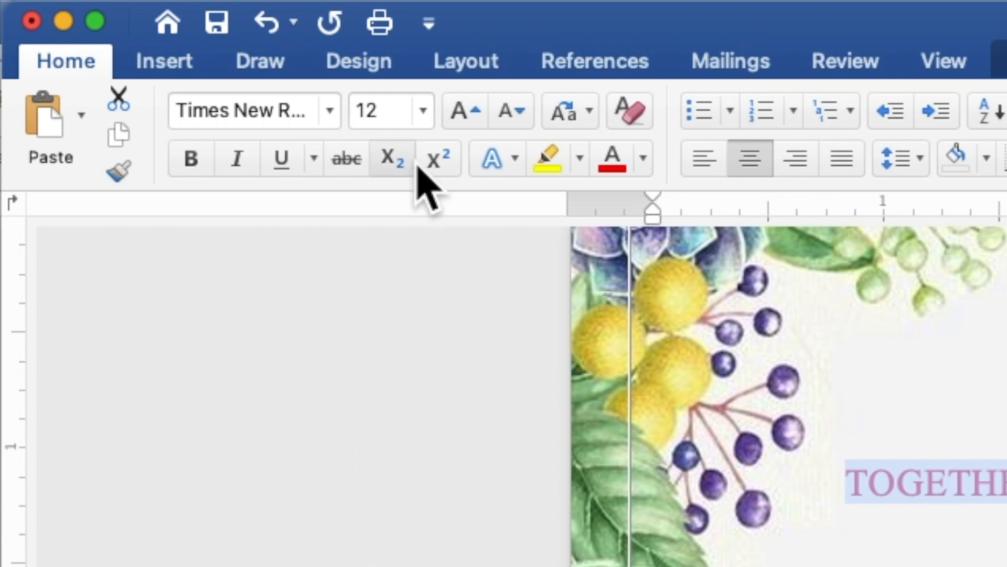
drag(411, 120, 359, 117)
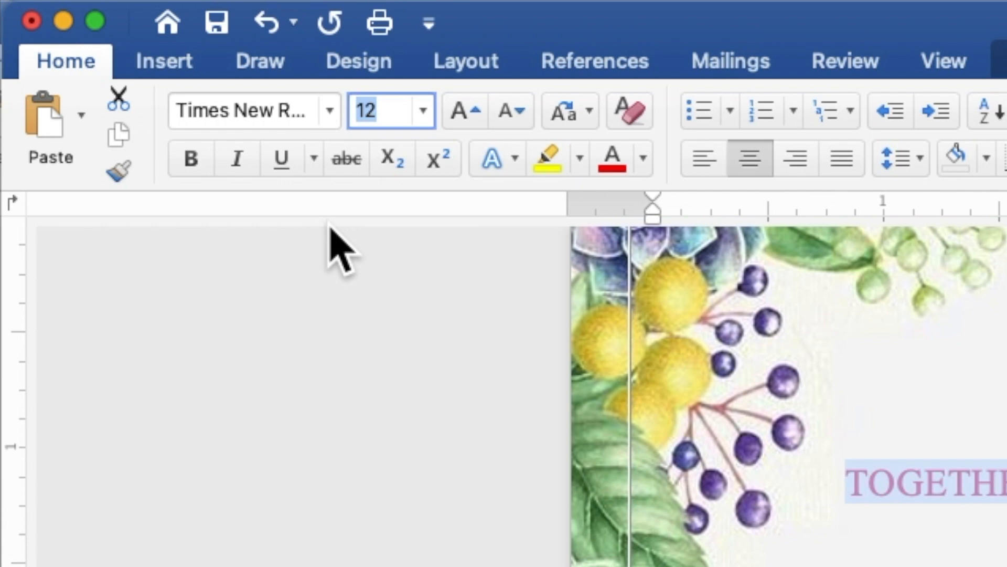
text(9)
key(Return)
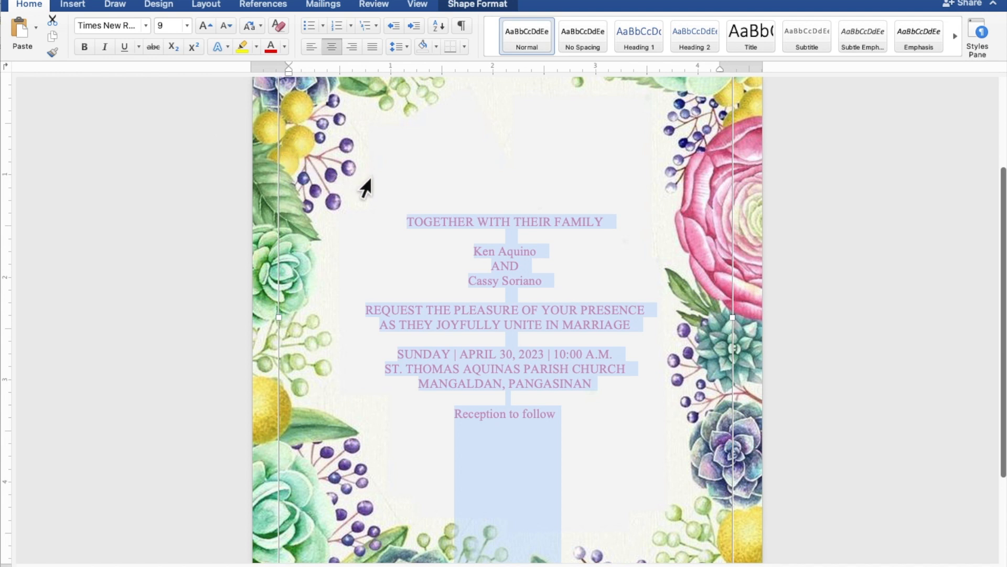
Format both names and 'Reception to follow' in 12 pt Secret Winter, then reselect the two names.
click(565, 247)
drag(560, 250, 483, 254)
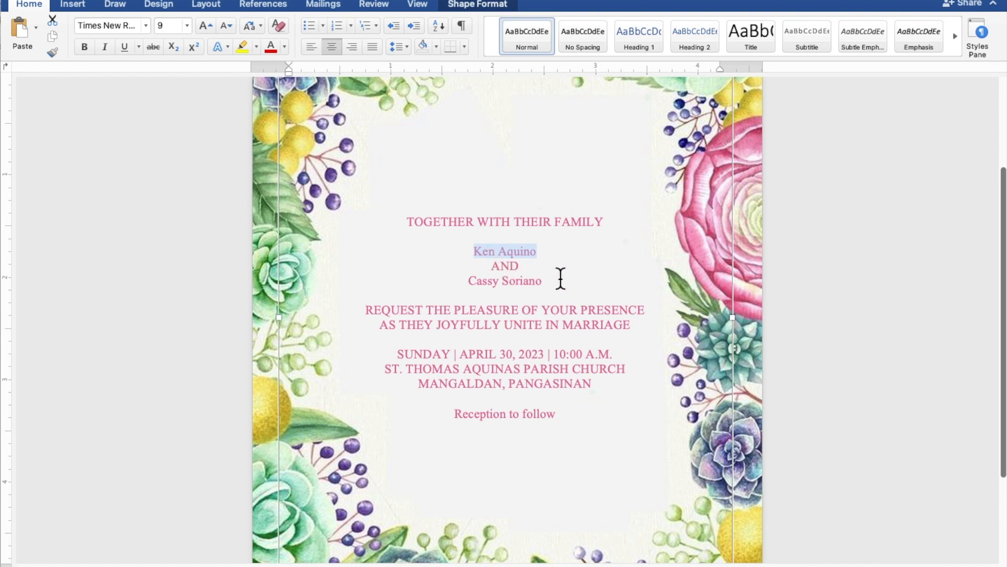
drag(559, 279, 478, 281)
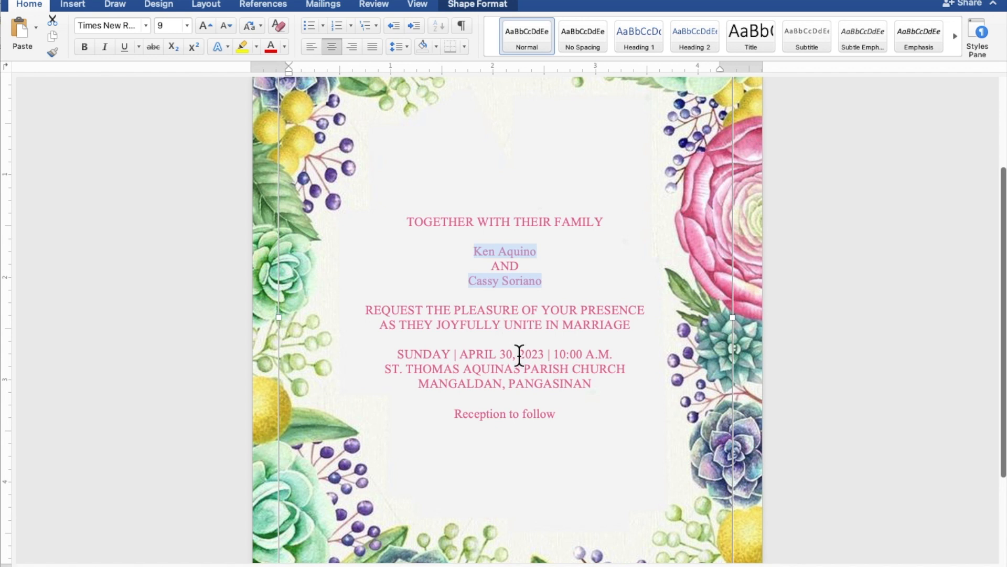
drag(562, 414, 482, 414)
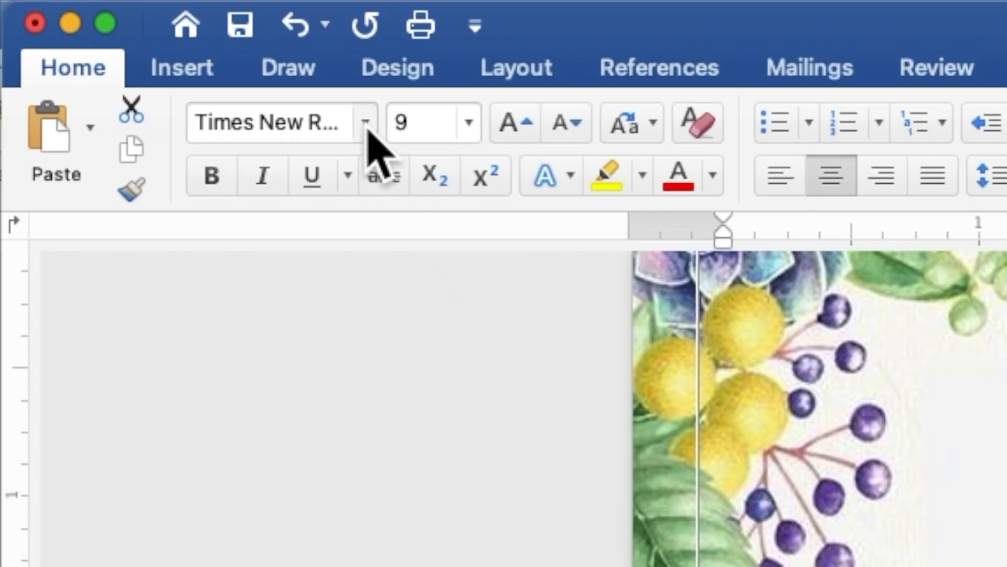
click(366, 123)
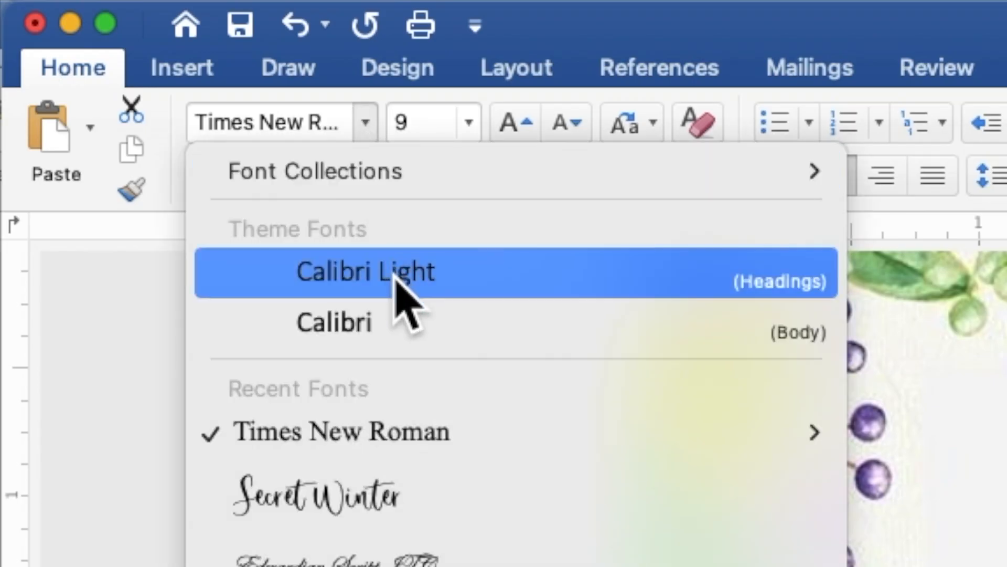
click(426, 487)
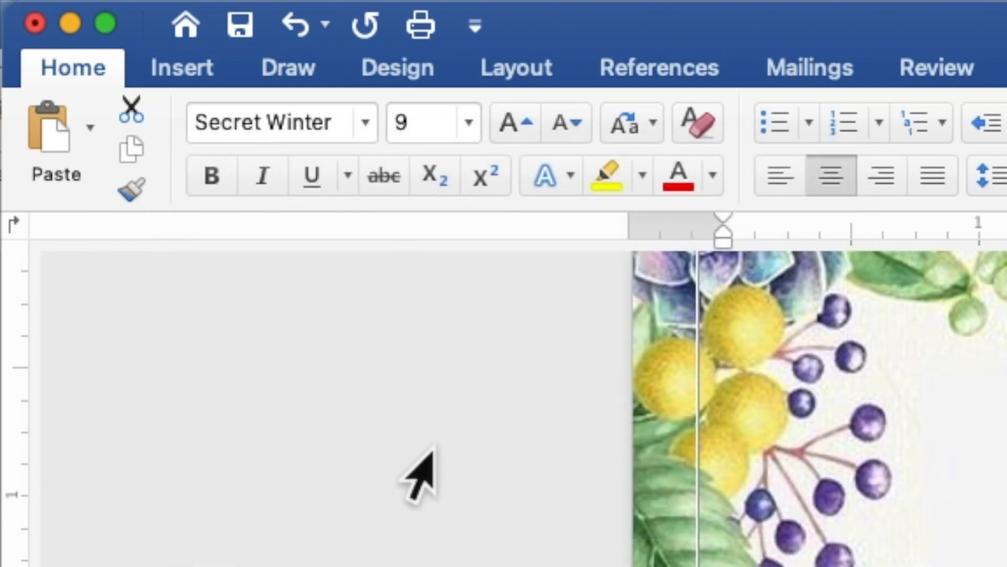
drag(439, 122, 396, 124)
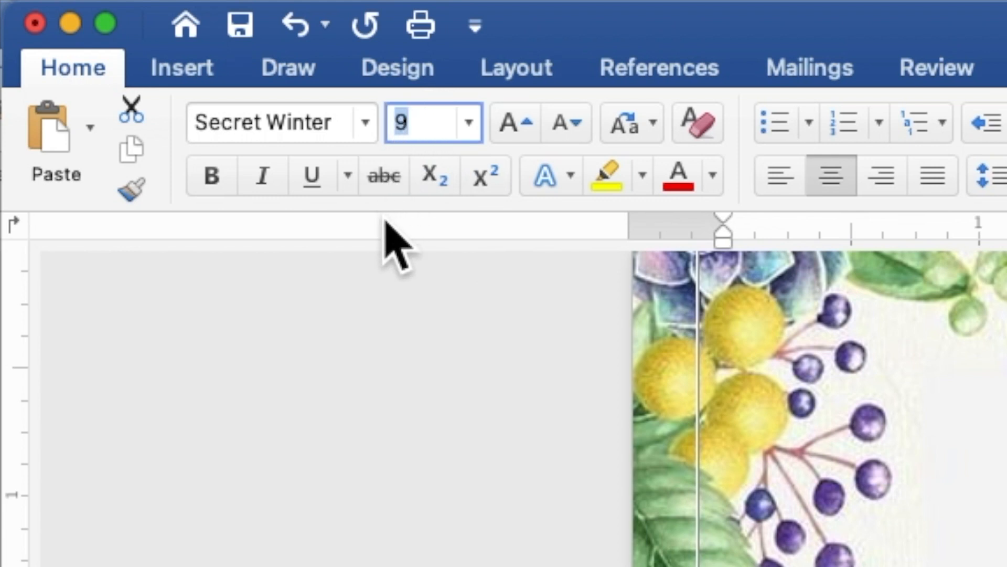
text(12)
key(Return)
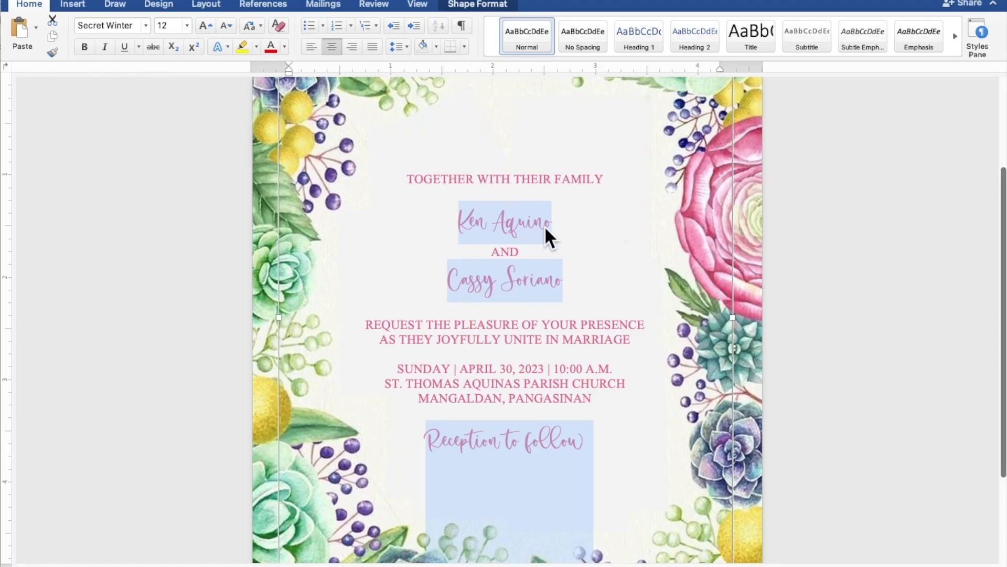
drag(558, 231, 462, 223)
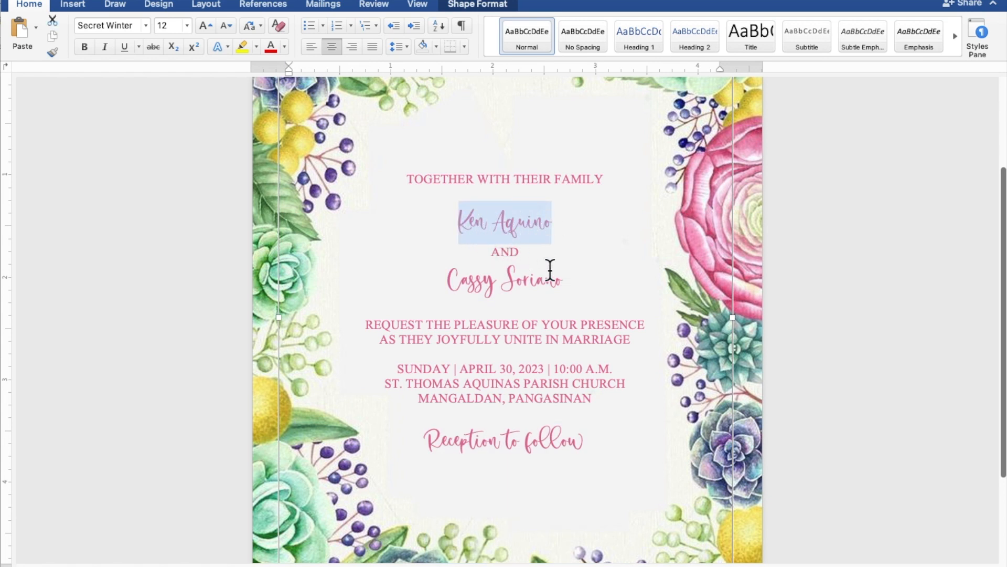
drag(568, 280, 476, 281)
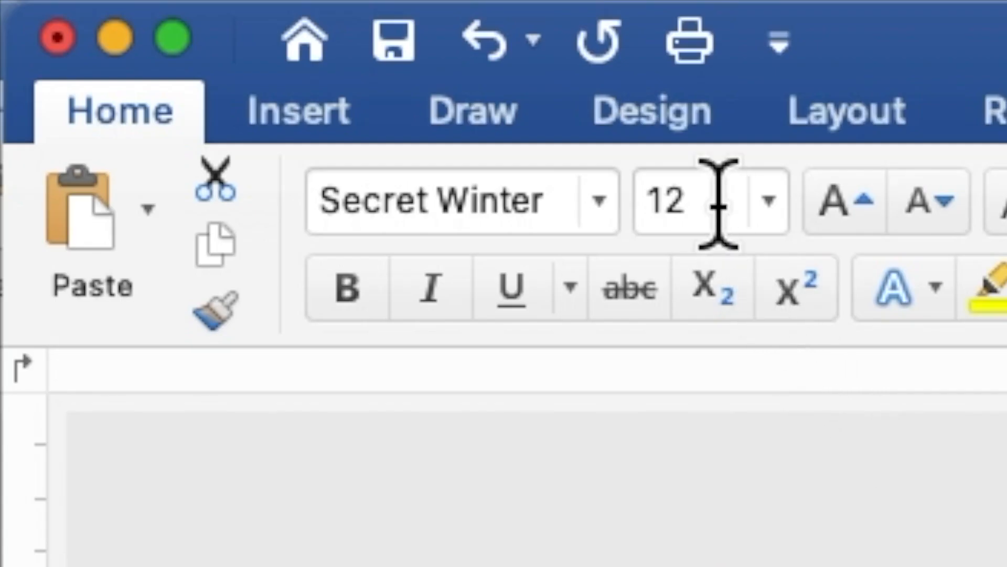
Change the couple's names from 12 pt to 25 pt Secret Winter script and view the page.
click(171, 25)
drag(701, 202, 645, 198)
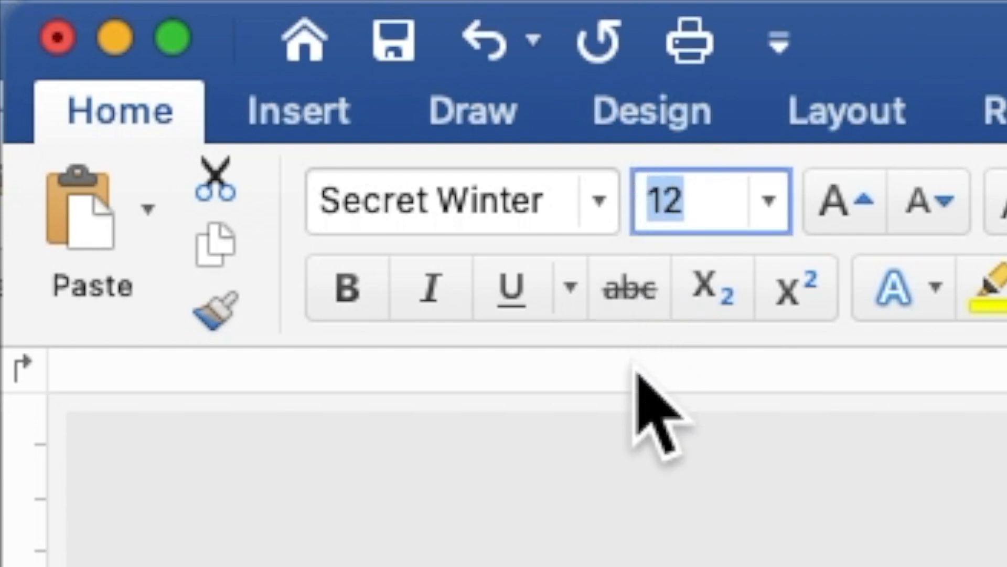
text(2)
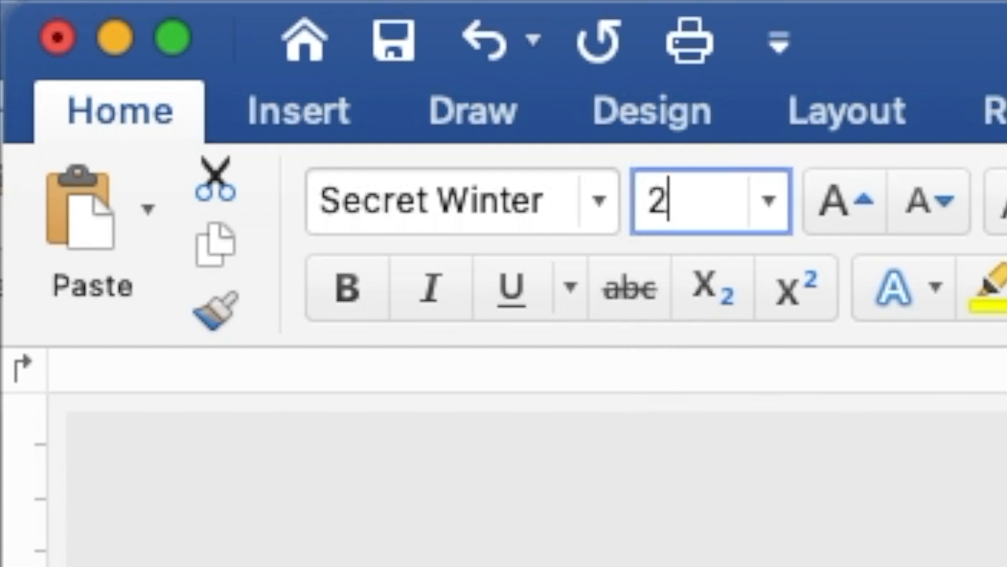
text(5)
key(Return)
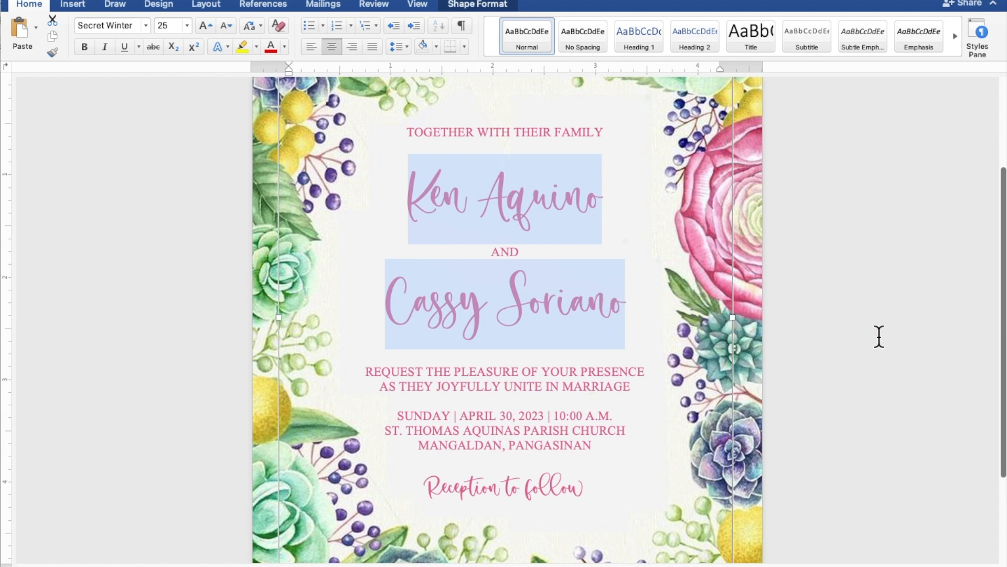
scroll(879, 337, down, 5)
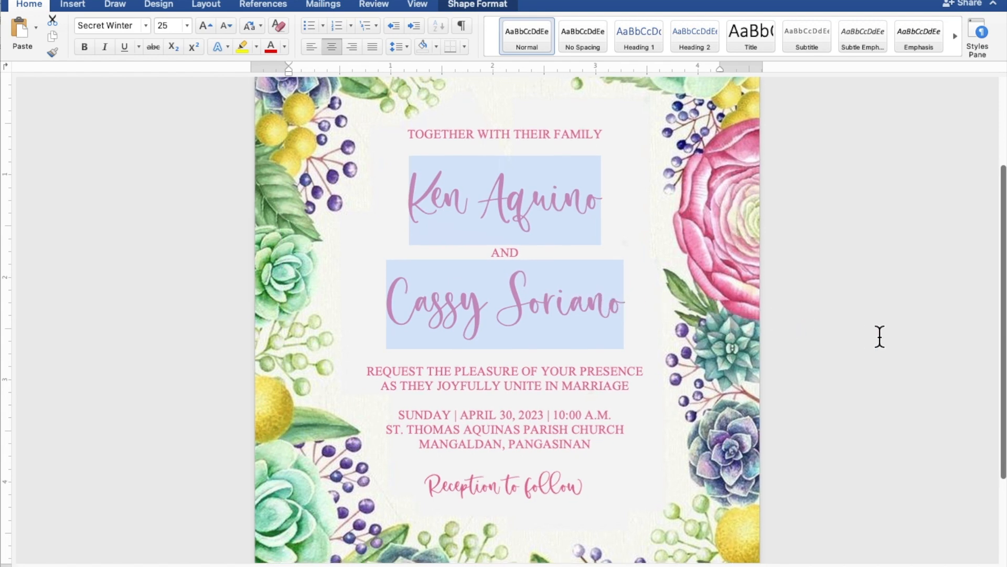
scroll(880, 336, down, 1)
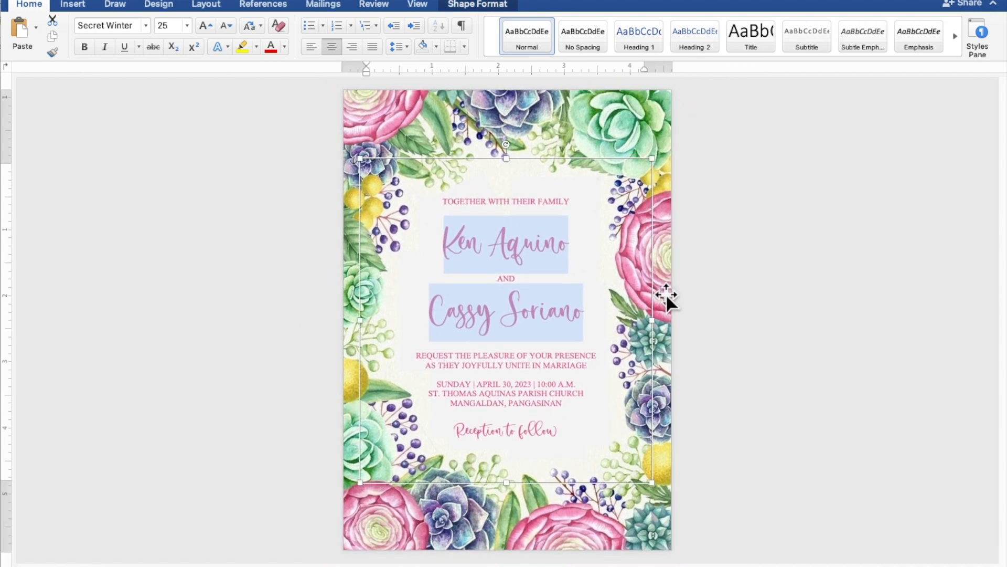
Add blank lines above the names, below the second name, and above the SUNDAY date line.
click(516, 212)
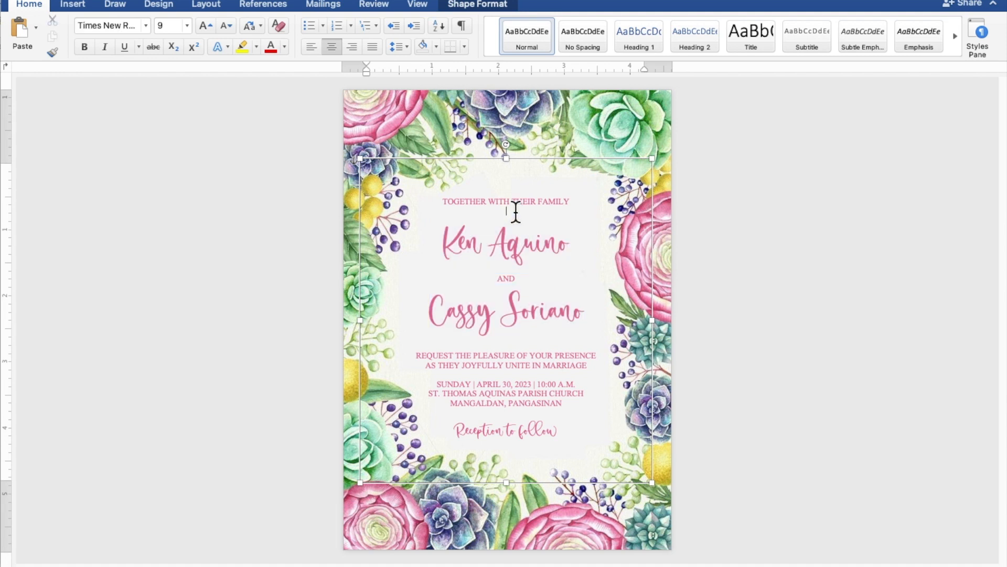
key(Return)
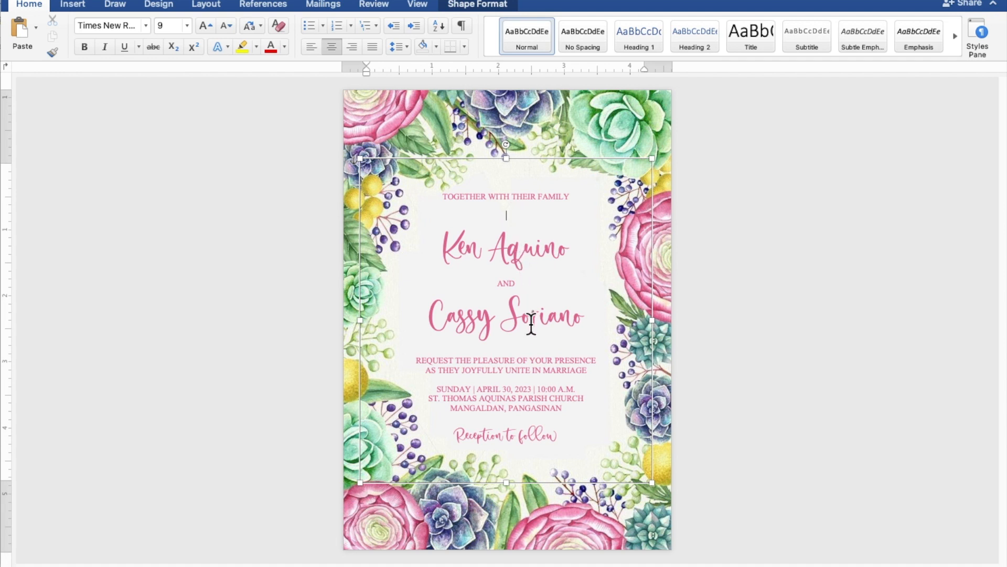
click(527, 349)
key(Return)
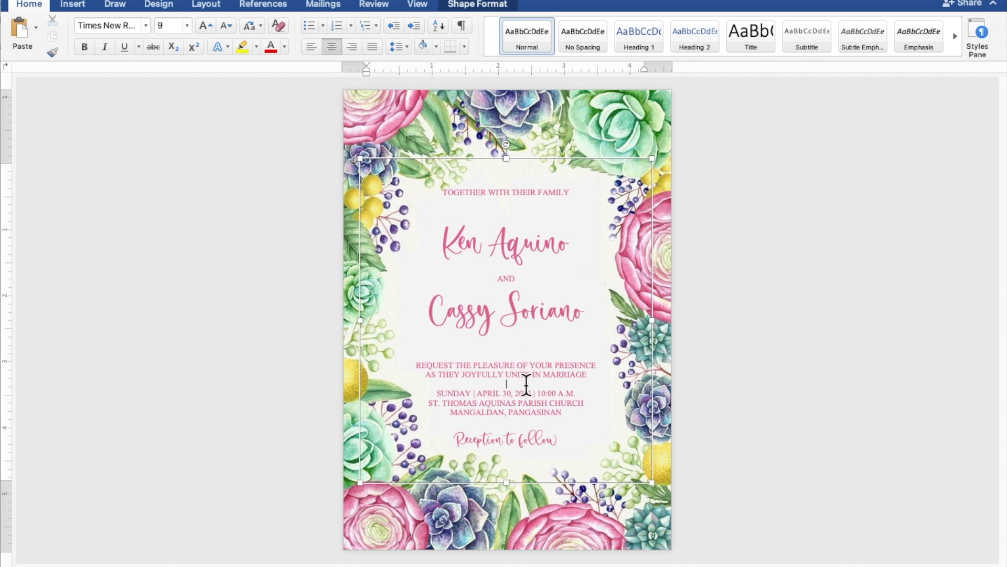
click(526, 384)
key(Return)
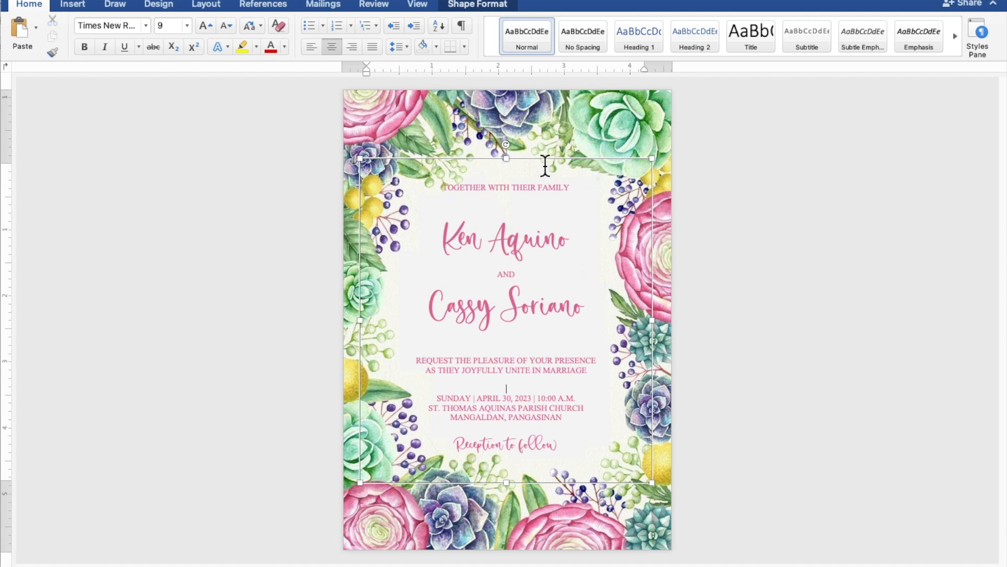
Nudge the invitation text box one step right and two steps down within the border, then deselect it.
click(546, 158)
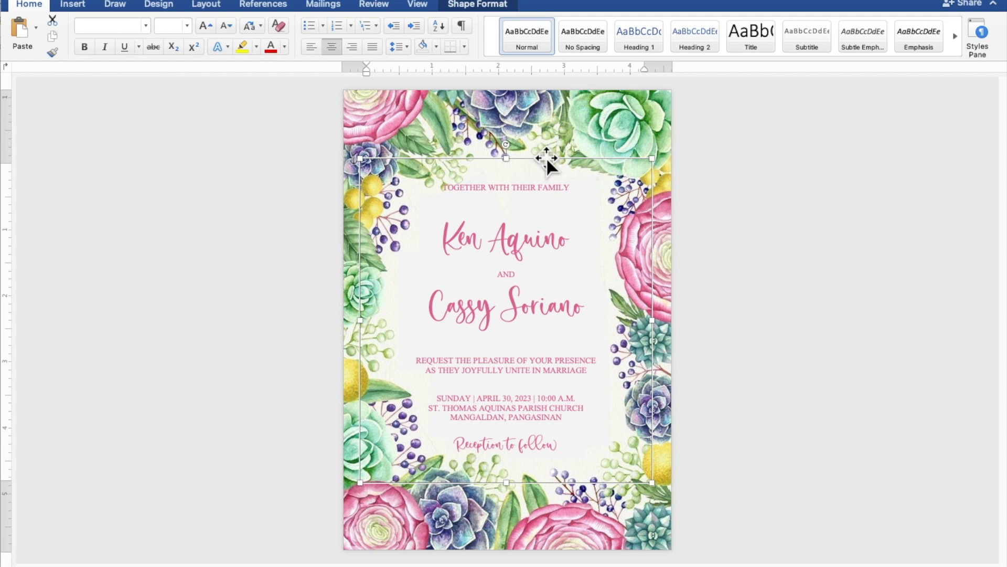
key(Right)
key(Right)
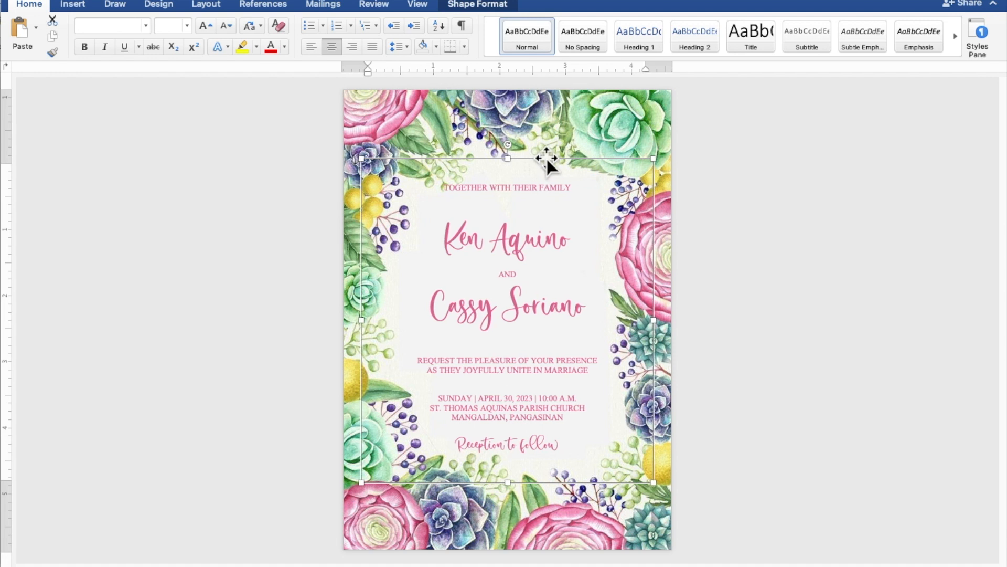
key(Down)
key(Down)
key(Down)
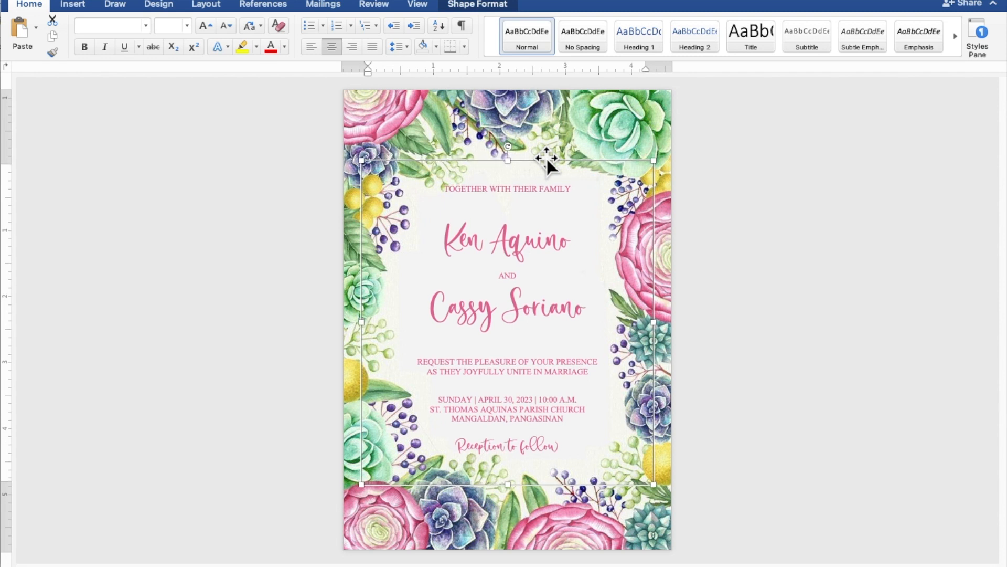
key(Down)
key(Down)
key(Down)
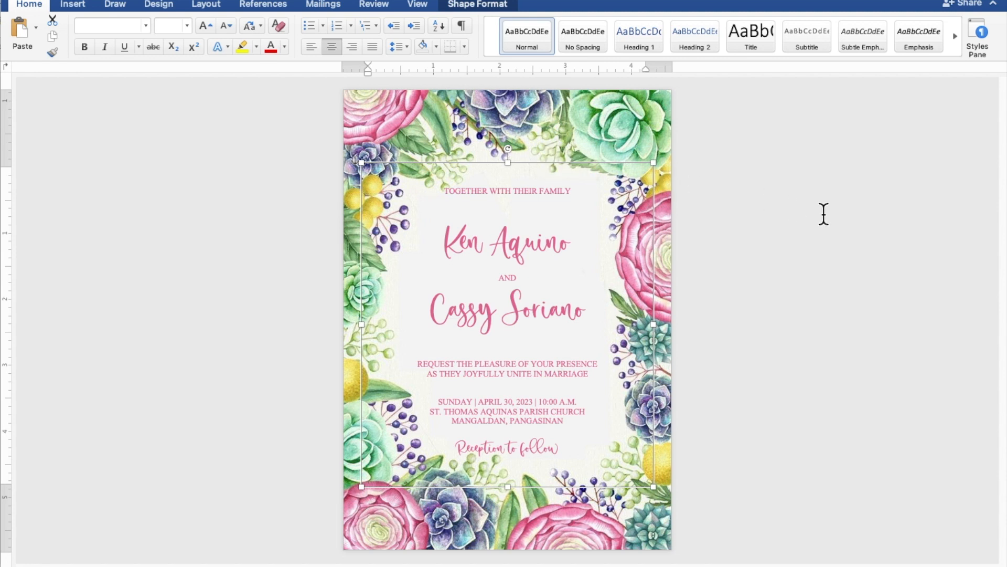
click(895, 228)
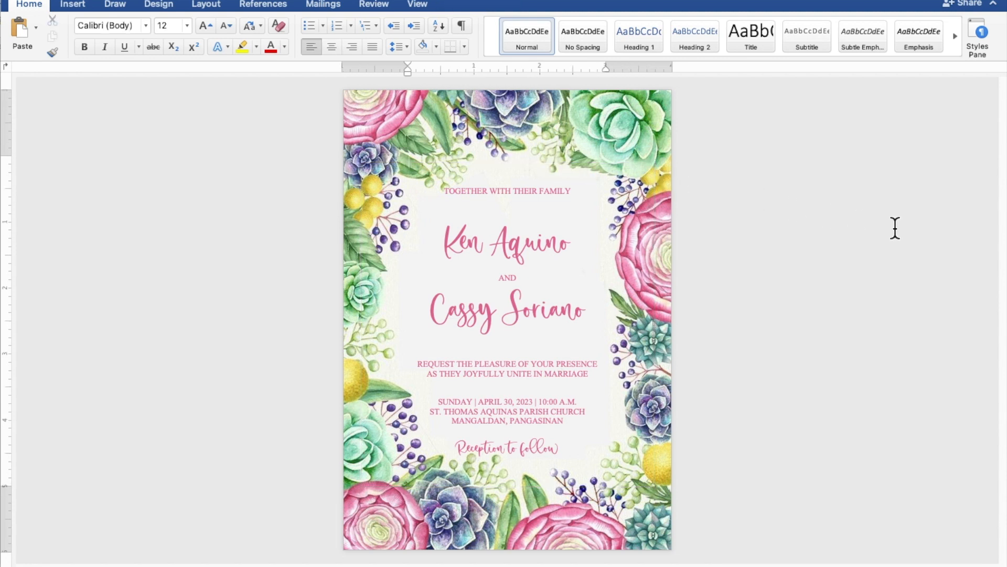